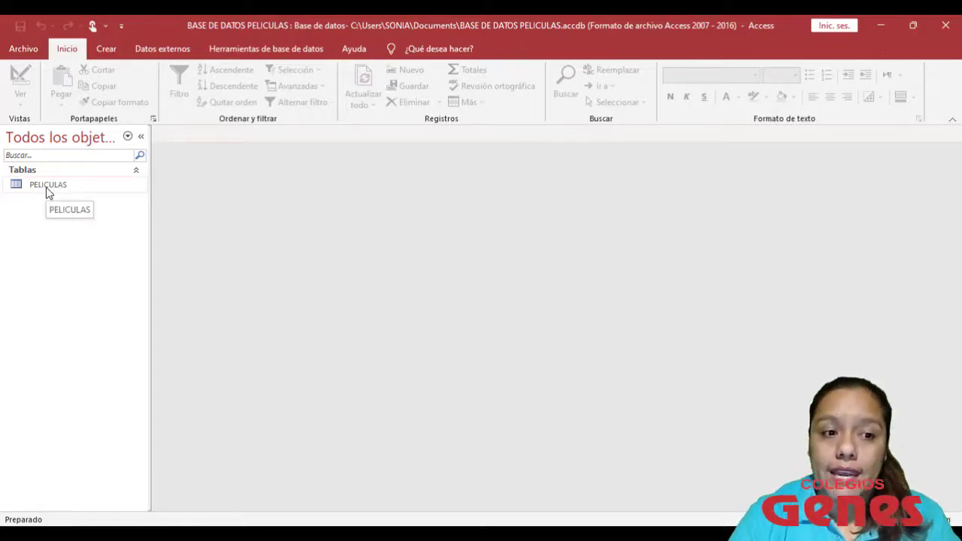
# Open the PELICULAS table and switch it to Design view.
pyautogui.click(47, 188)
pyautogui.doubleClick(46, 190)
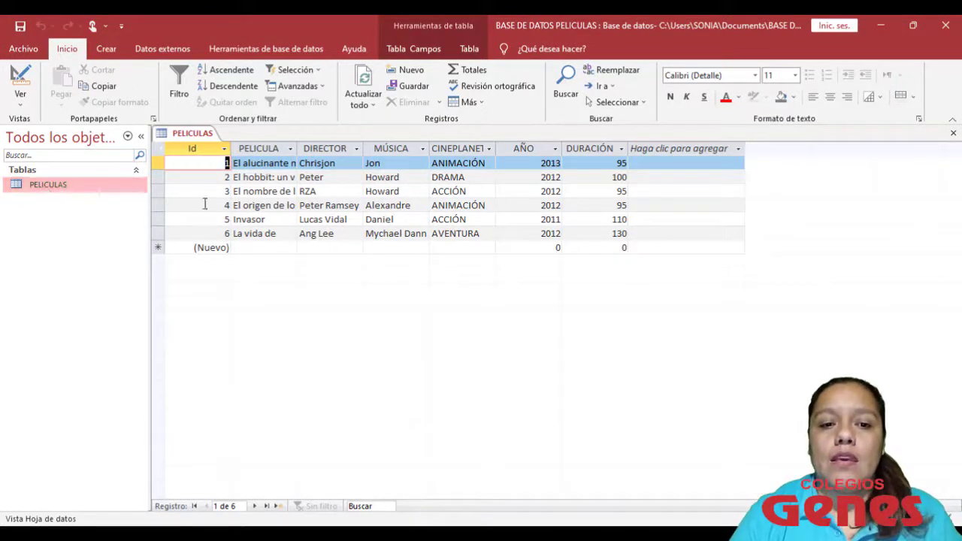
pyautogui.click(21, 105)
pyautogui.click(54, 162)
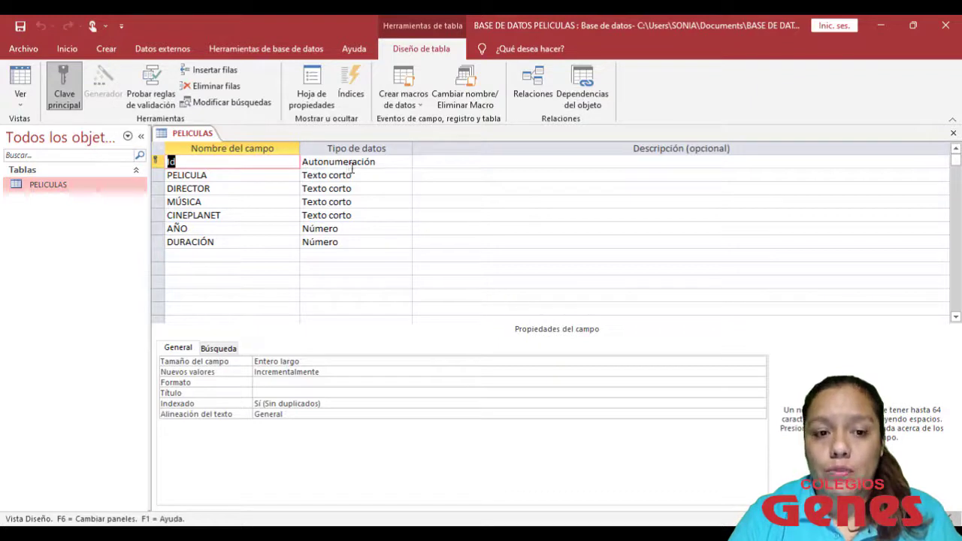
# Examine the data types and field sizes from PELICULA to CINEPLANET, and consult the field specification table in 15. COMPUTACIÓN ACCESS.pdf.
pyautogui.click(272, 179)
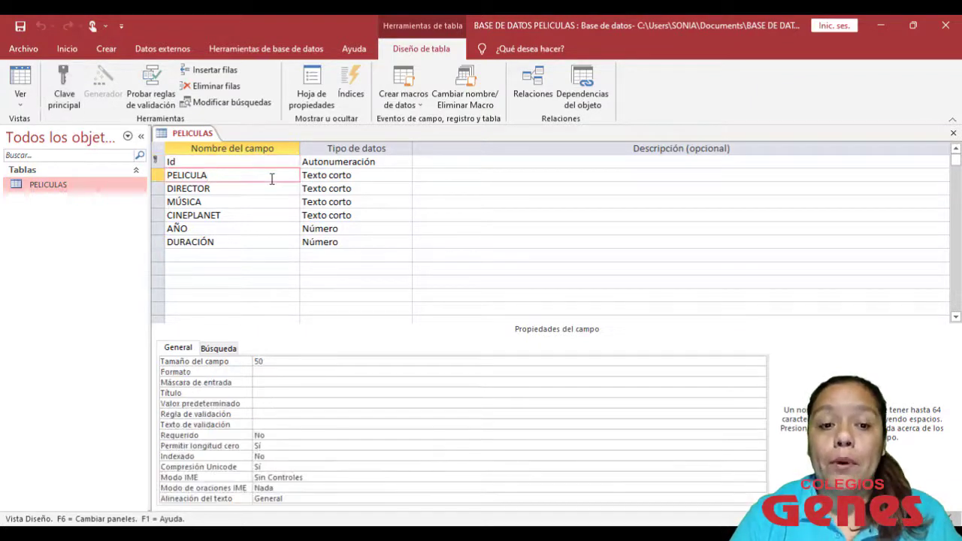
pyautogui.click(352, 175)
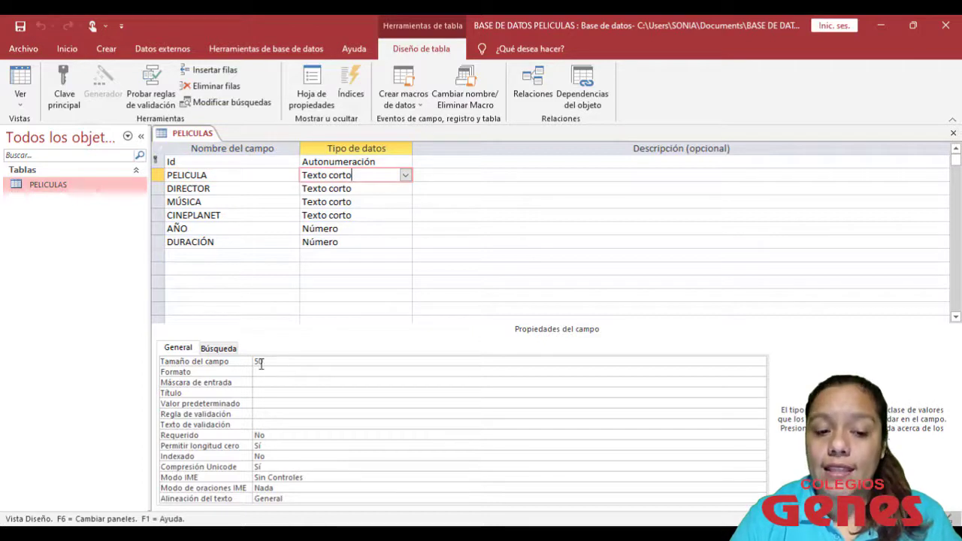
pyautogui.click(258, 189)
pyautogui.click(341, 189)
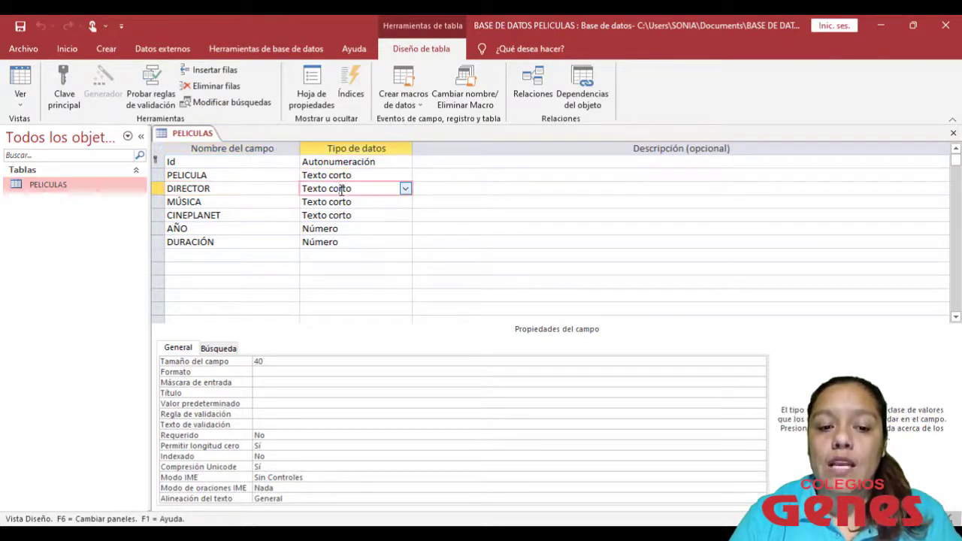
pyautogui.click(276, 363)
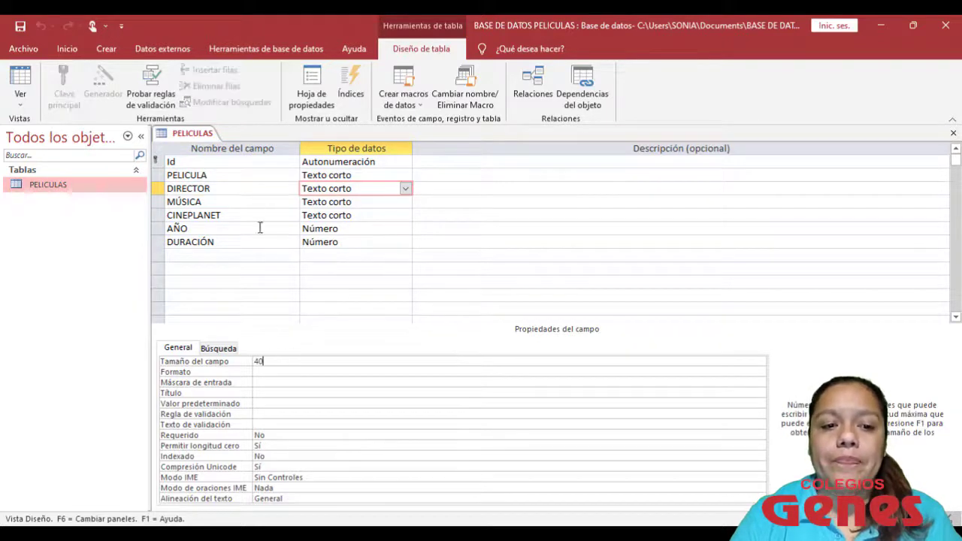
pyautogui.click(245, 204)
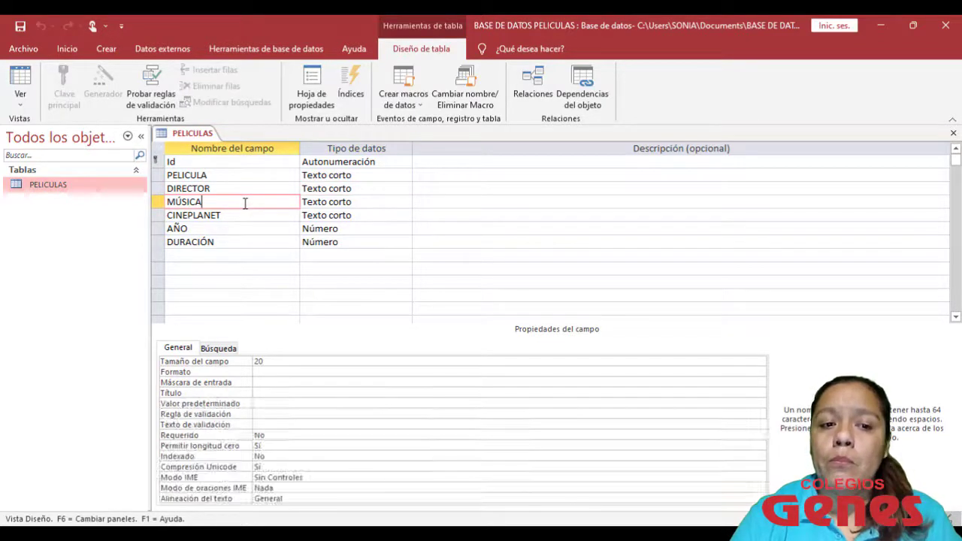
pyautogui.click(351, 201)
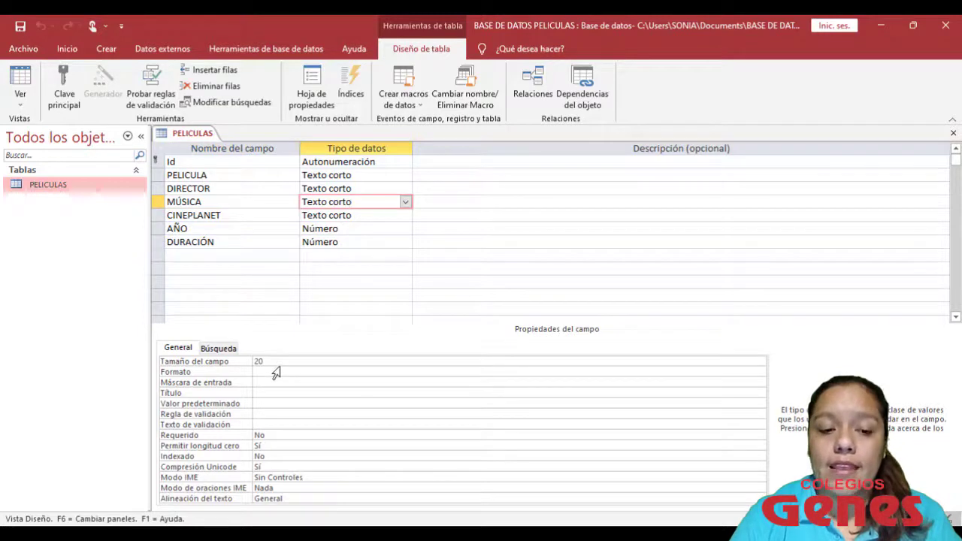
pyautogui.click(223, 215)
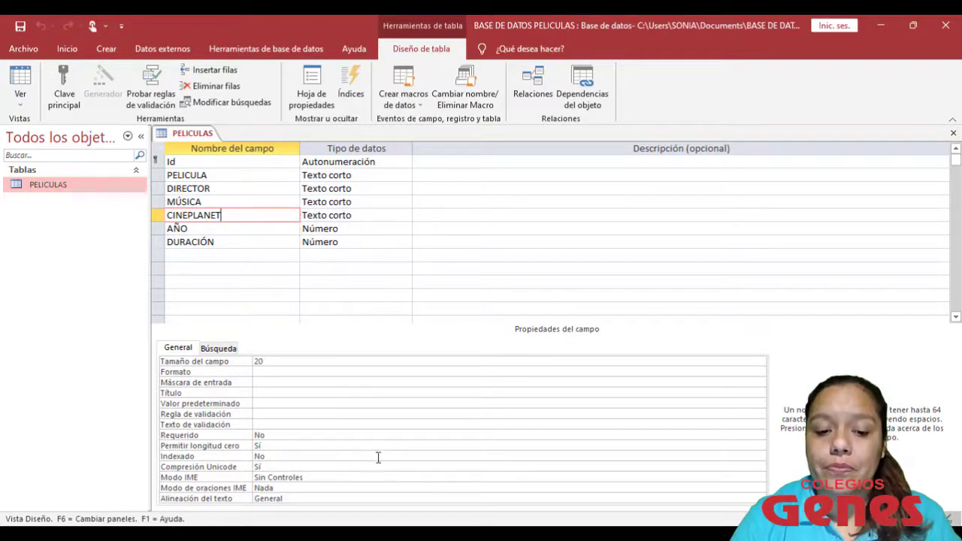
pyautogui.hotkey('alt', 'Tab')
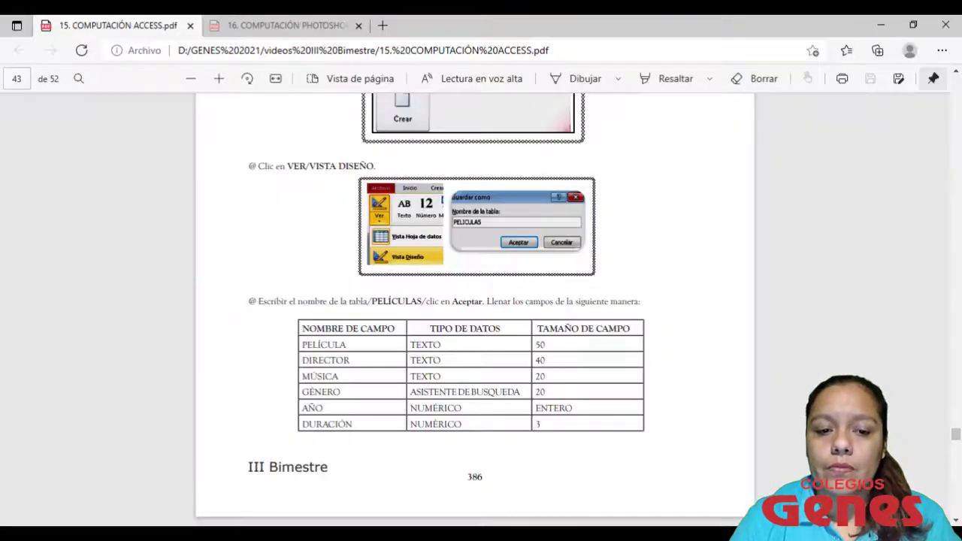
pyautogui.hotkey('alt', 'Tab')
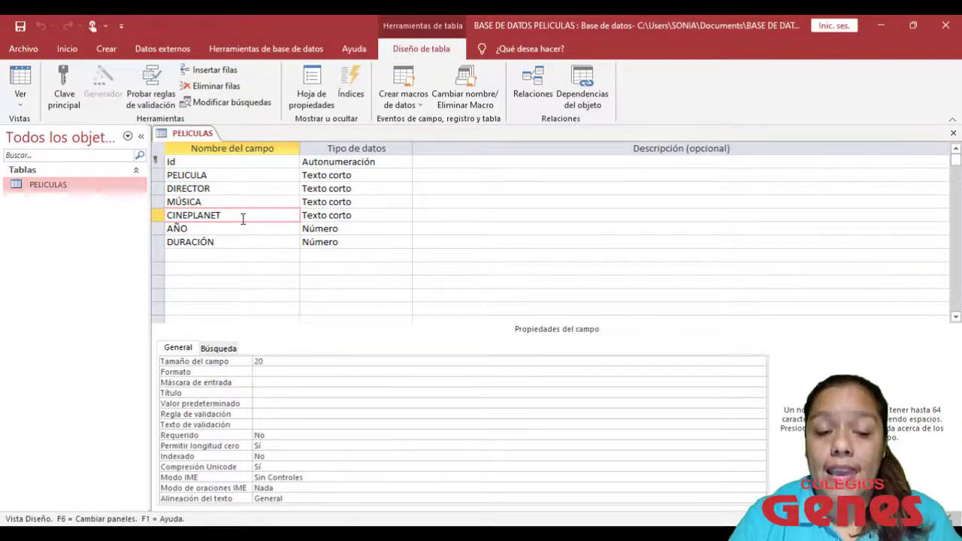
# Start the Lookup Wizard for the CINEPLANET field's data type, allow it to open, and choose to supply the values manually.
pyautogui.click(331, 215)
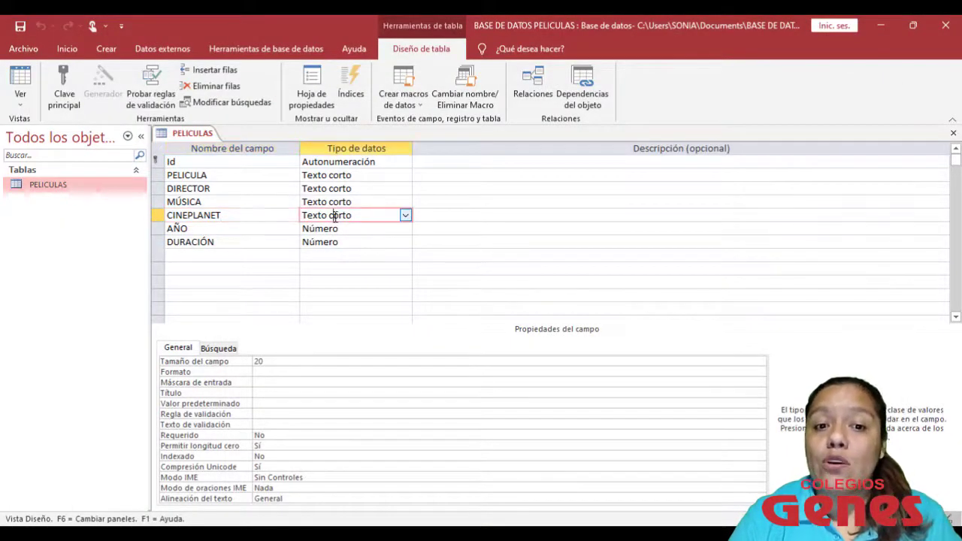
pyautogui.click(405, 216)
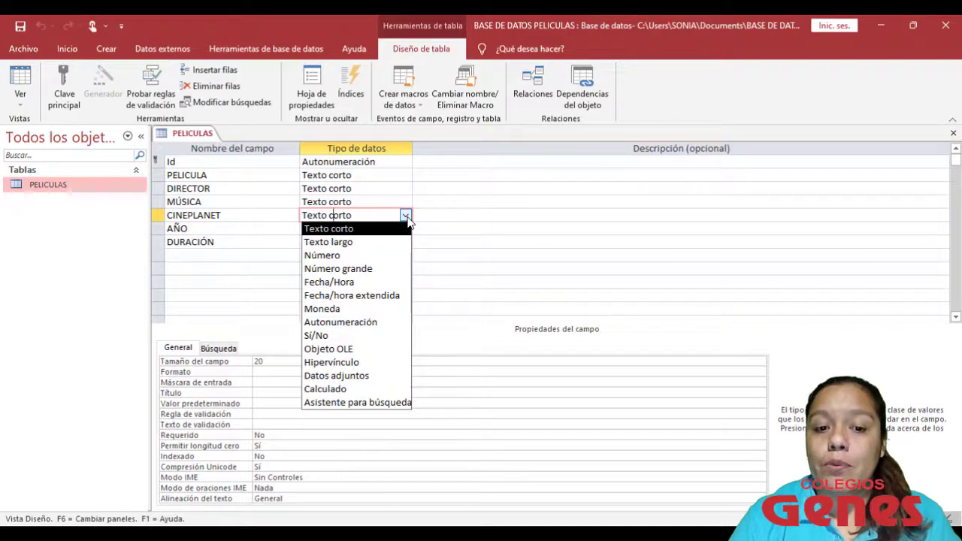
pyautogui.click(364, 404)
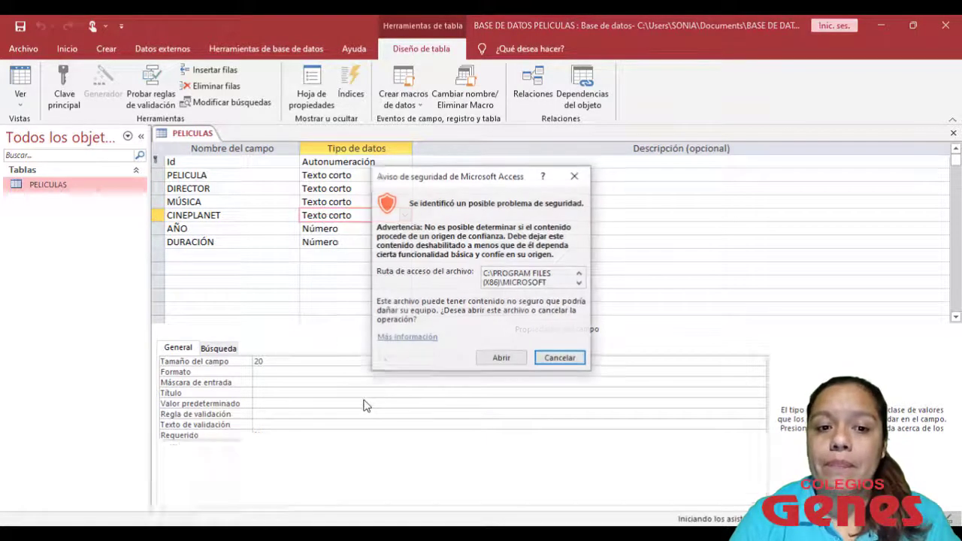
pyautogui.click(501, 360)
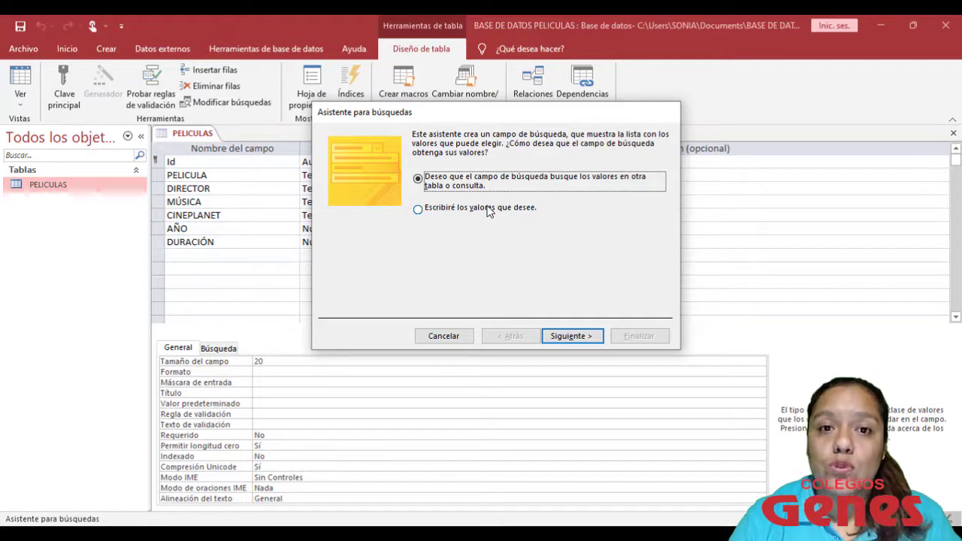
pyautogui.click(441, 214)
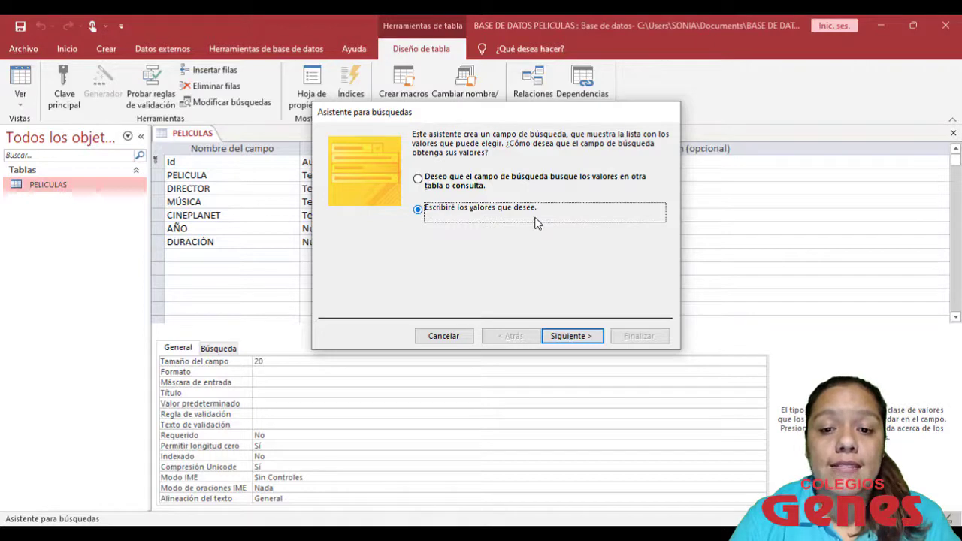
pyautogui.click(572, 340)
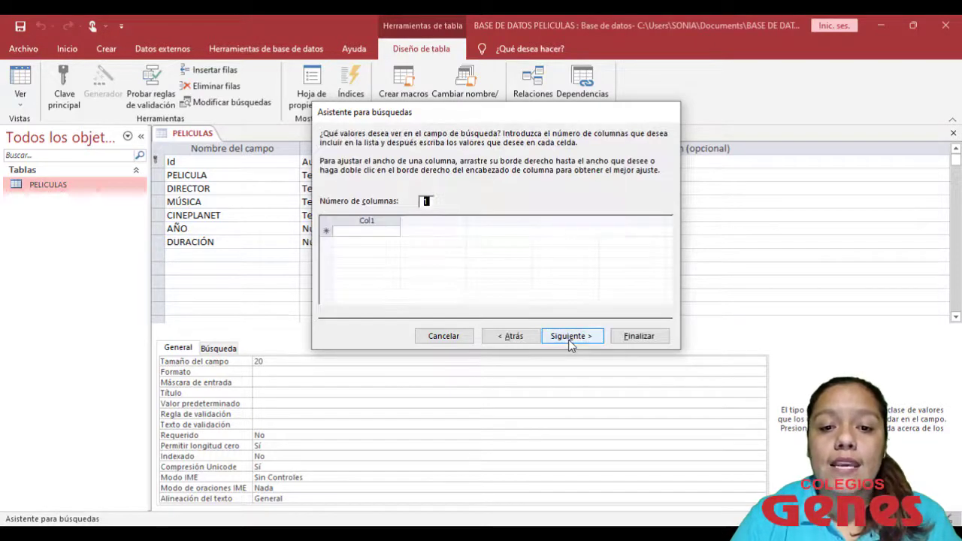
# Enter DRAMA, THRILLER, ANIMACION, ACCION and AVENTURA as single-column lookup values and finish the wizard with the CINEPLANET label.
pyautogui.click(364, 230)
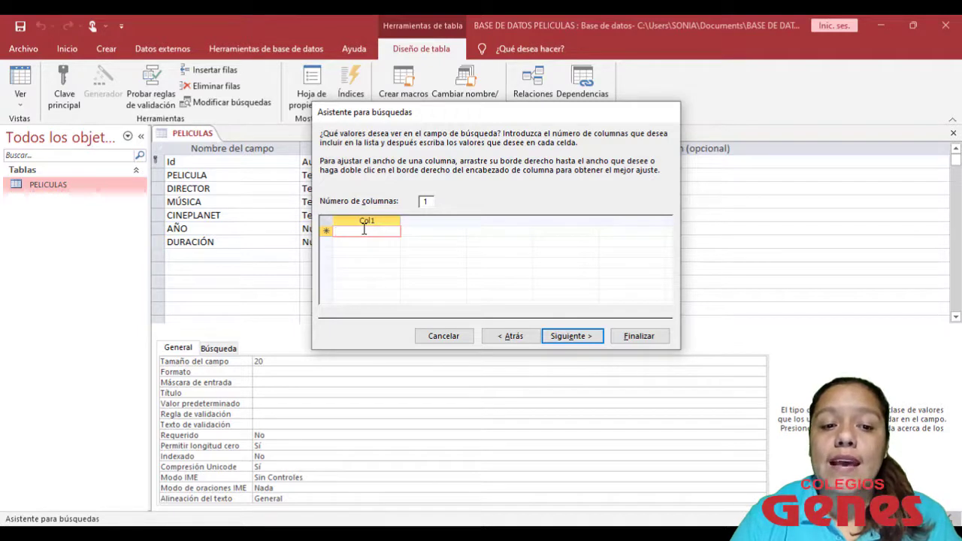
pyautogui.write('DRAMA')
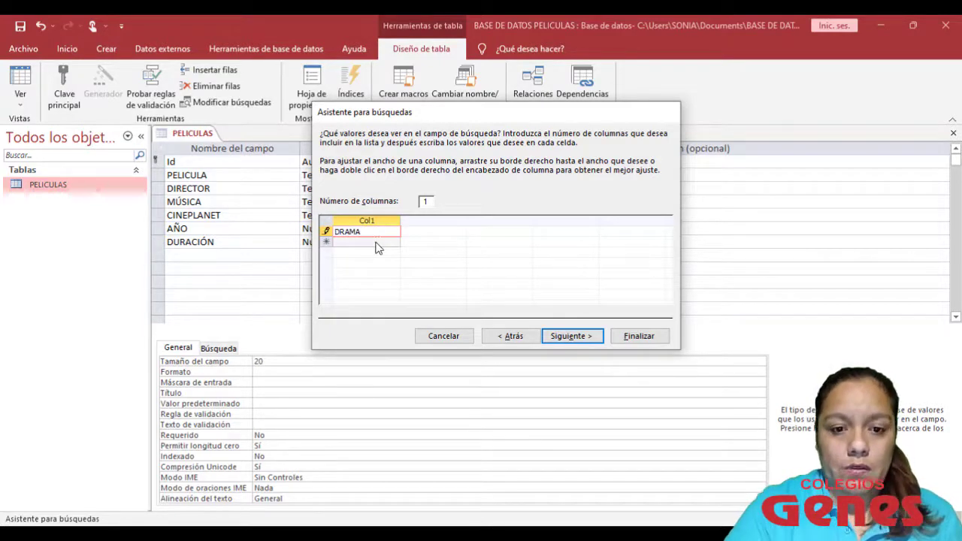
pyautogui.press('Return')
pyautogui.write('TRHILLERA')
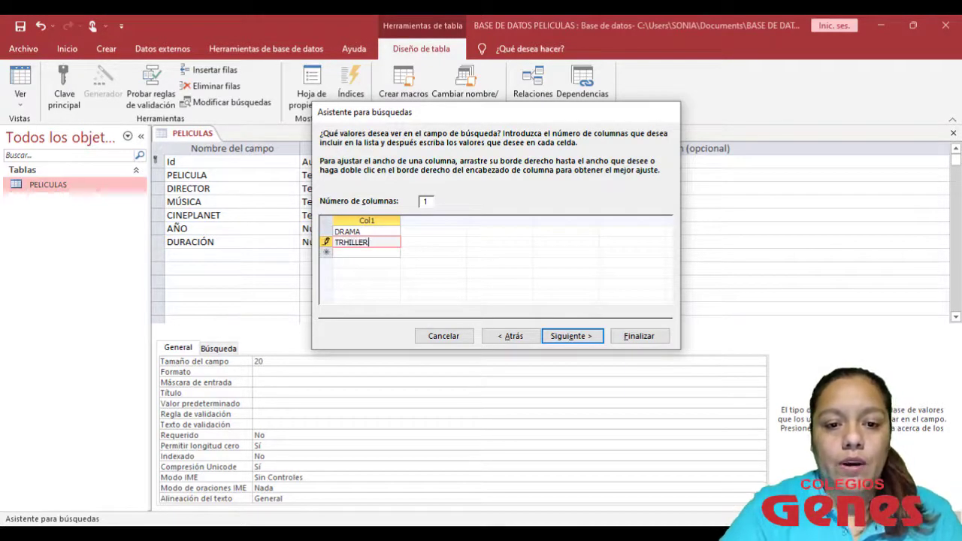
pyautogui.click(362, 253)
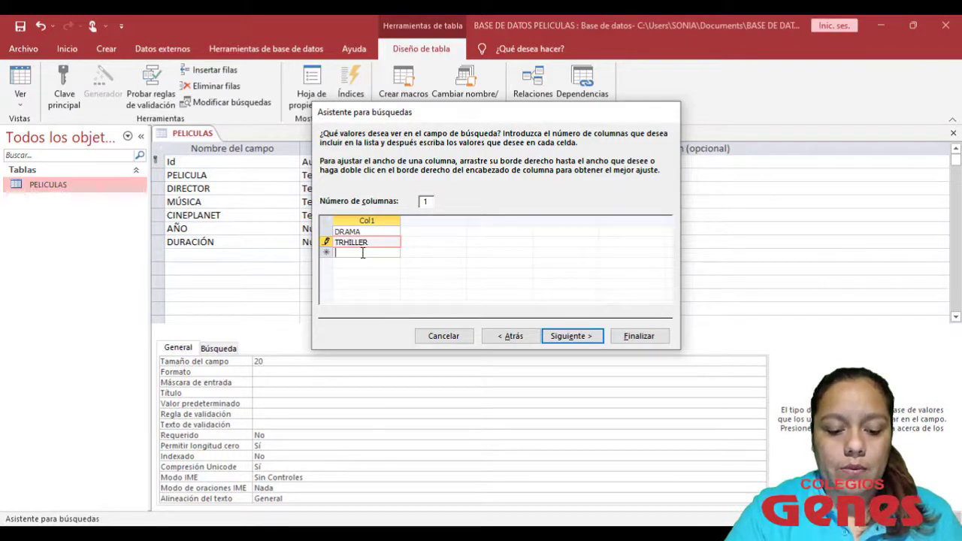
pyautogui.write('ANIMACION')
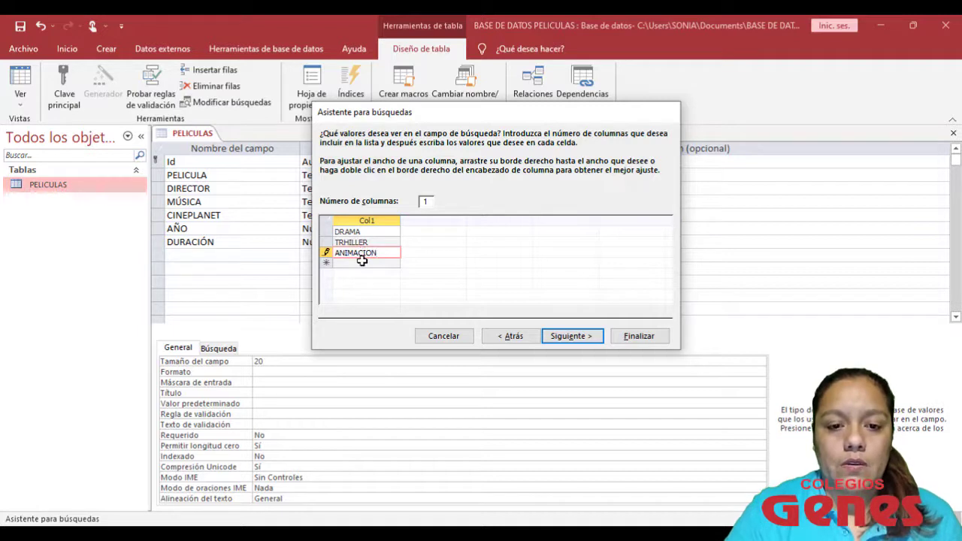
pyautogui.click(364, 262)
pyautogui.write('ACCION')
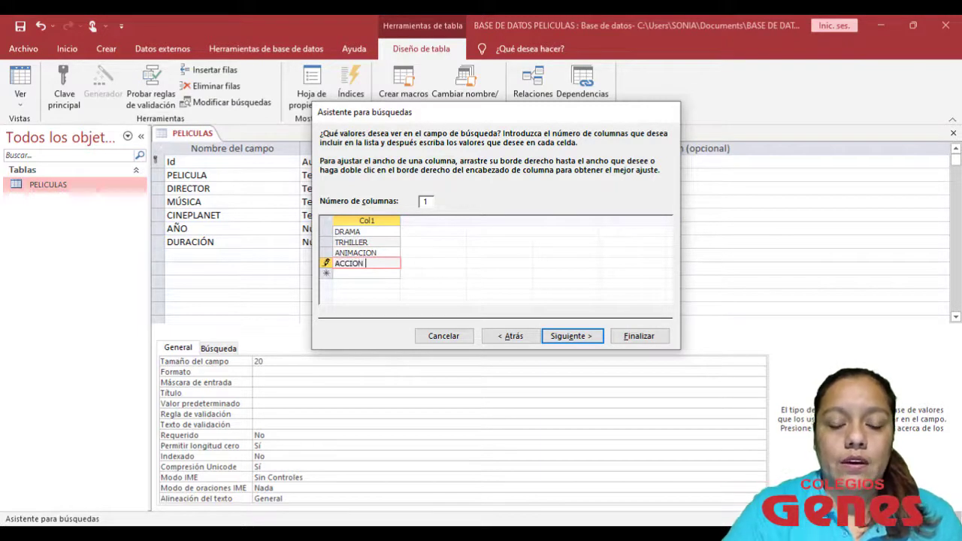
pyautogui.press('Return')
pyautogui.write('AVENTURA')
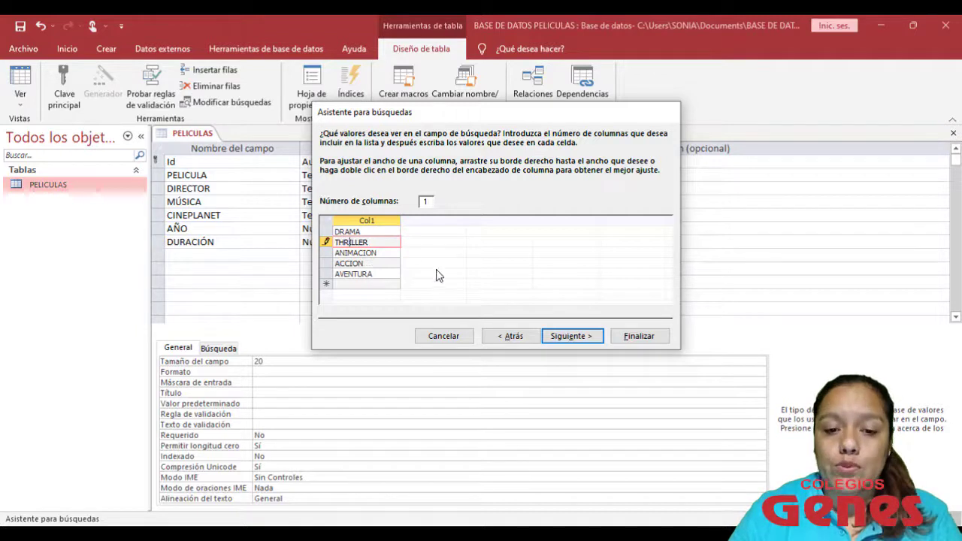
pyautogui.click(576, 337)
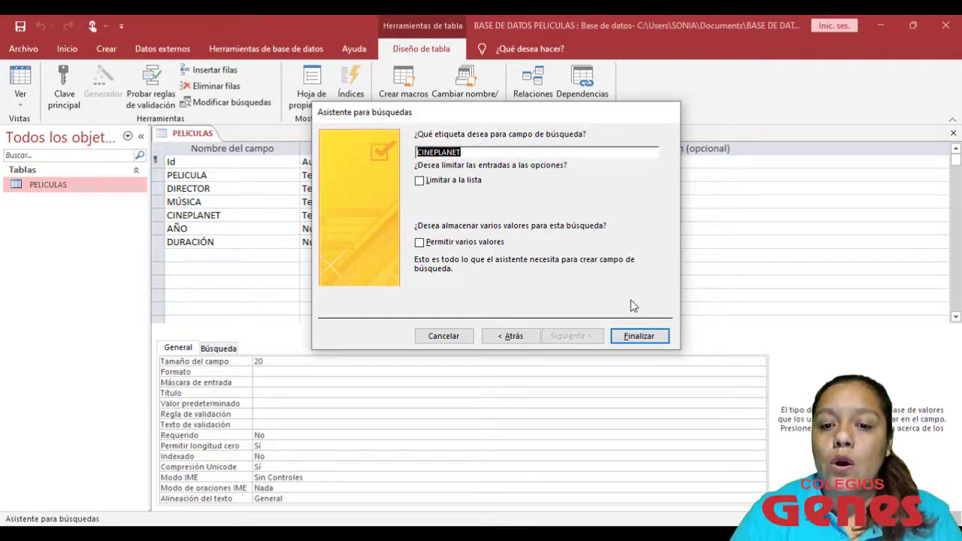
pyautogui.click(638, 338)
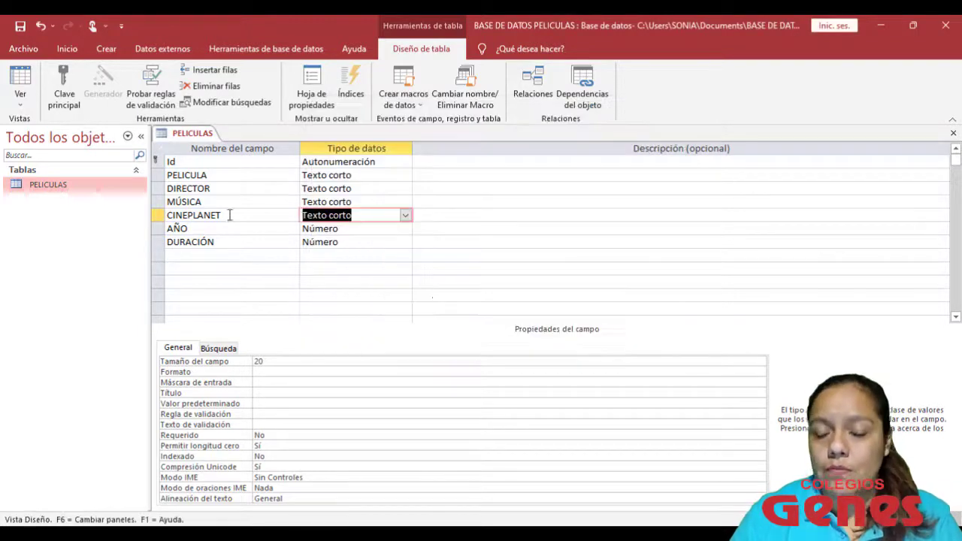
# Review the CINEPLANET, AÑO and DURACIÓN field settings, and close the PELICULAS table, saving its design changes.
pyautogui.moveTo(233, 216); pyautogui.dragTo(157, 219)
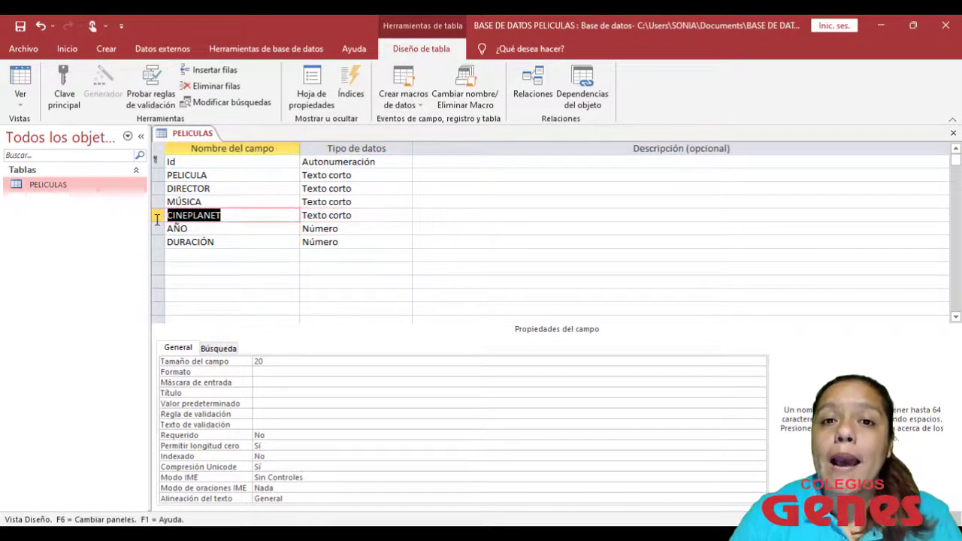
pyautogui.click(371, 214)
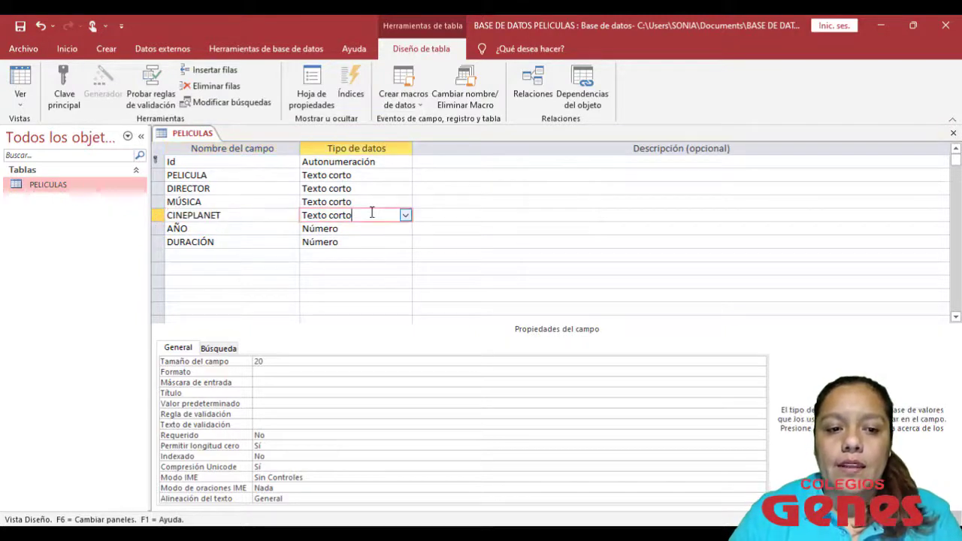
pyautogui.click(239, 229)
pyautogui.click(357, 230)
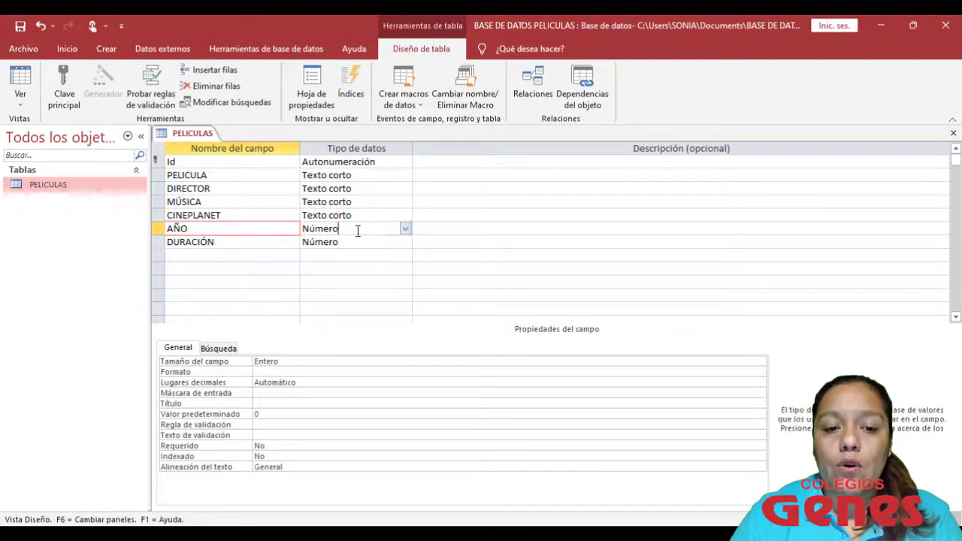
pyautogui.click(259, 246)
pyautogui.click(356, 242)
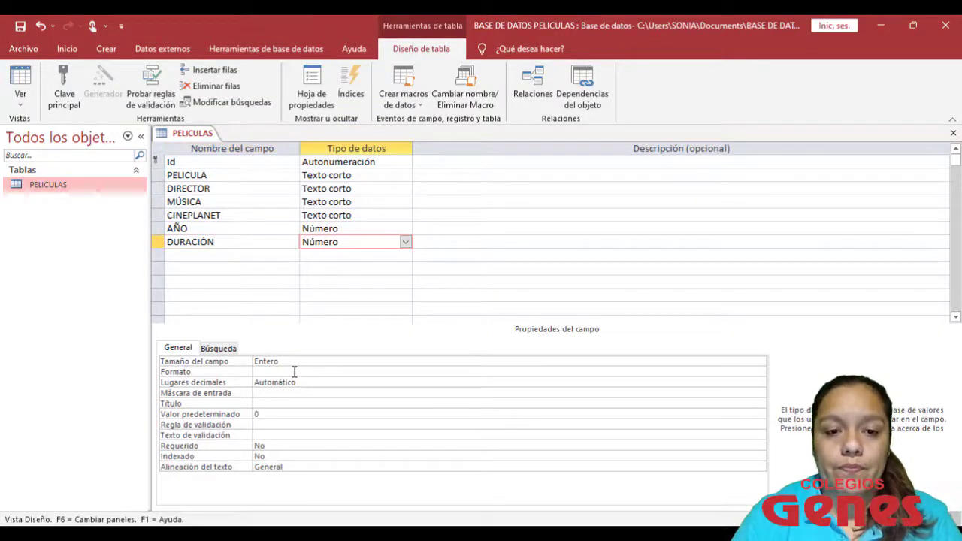
pyautogui.click(954, 133)
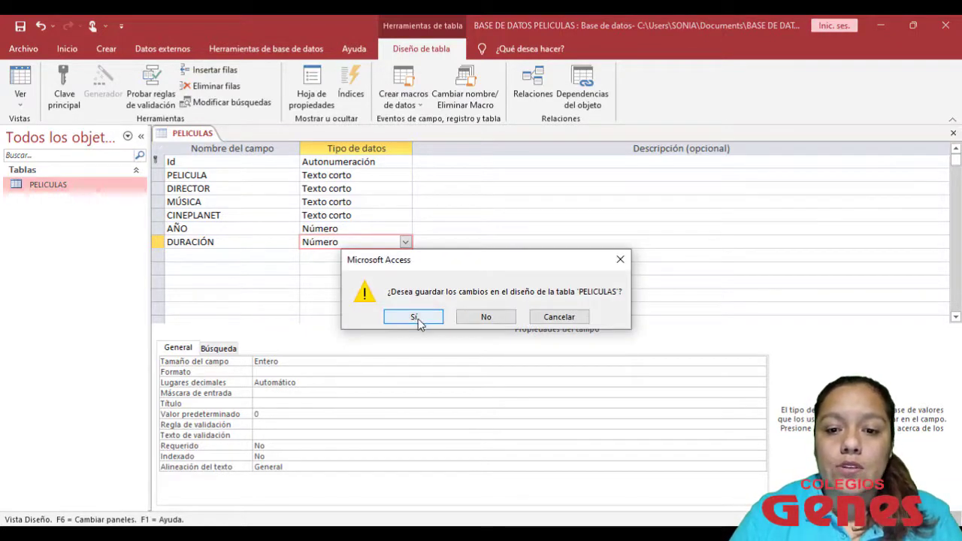
pyautogui.click(414, 318)
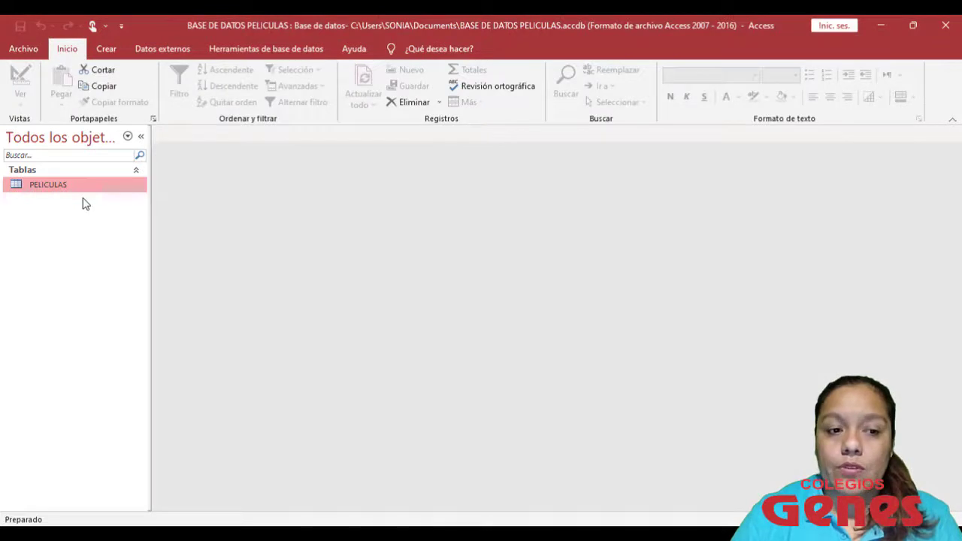
# Reopen the PELICULAS table in Datasheet view and widen the PELICULA and CINEPLANET columns to fit their full text.
pyautogui.doubleClick(83, 191)
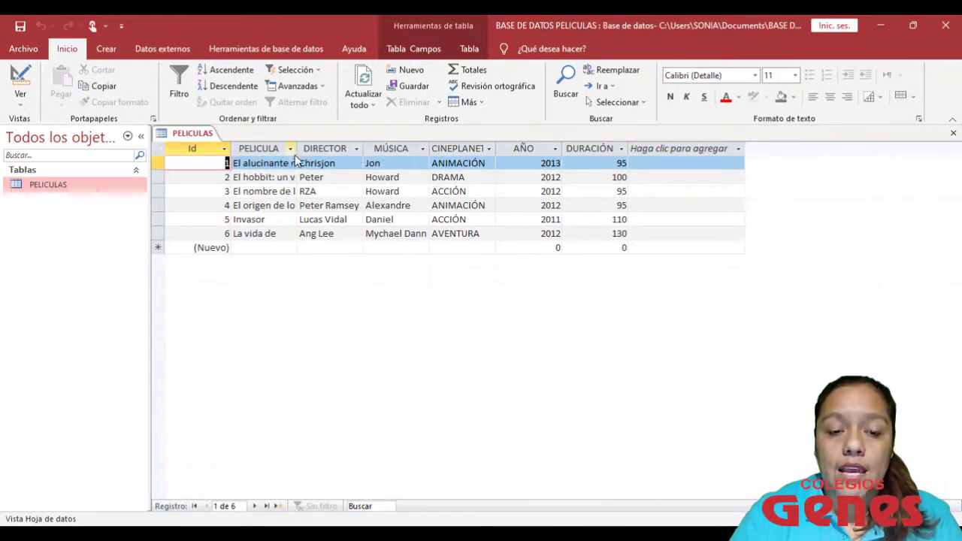
pyautogui.moveTo(298, 150); pyautogui.dragTo(395, 154)
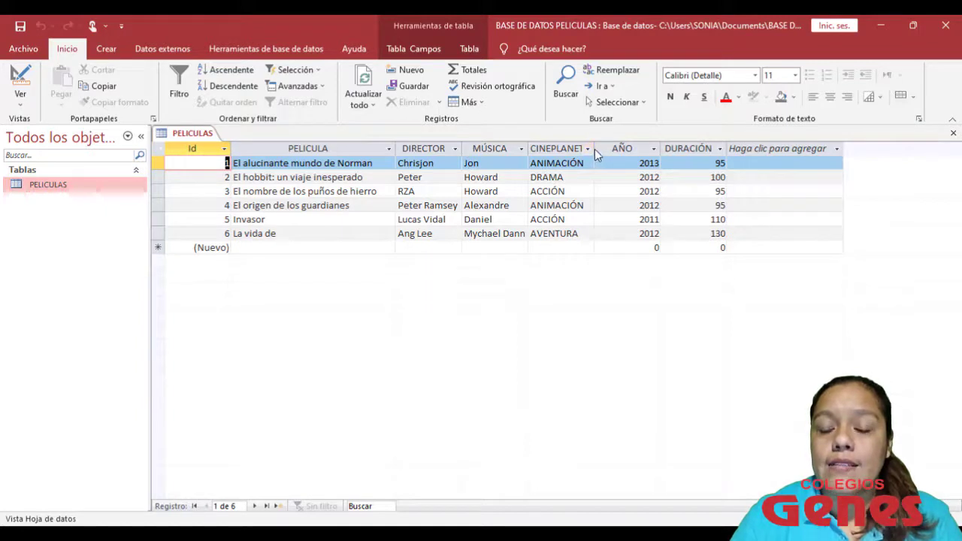
pyautogui.moveTo(594, 149); pyautogui.dragTo(603, 151)
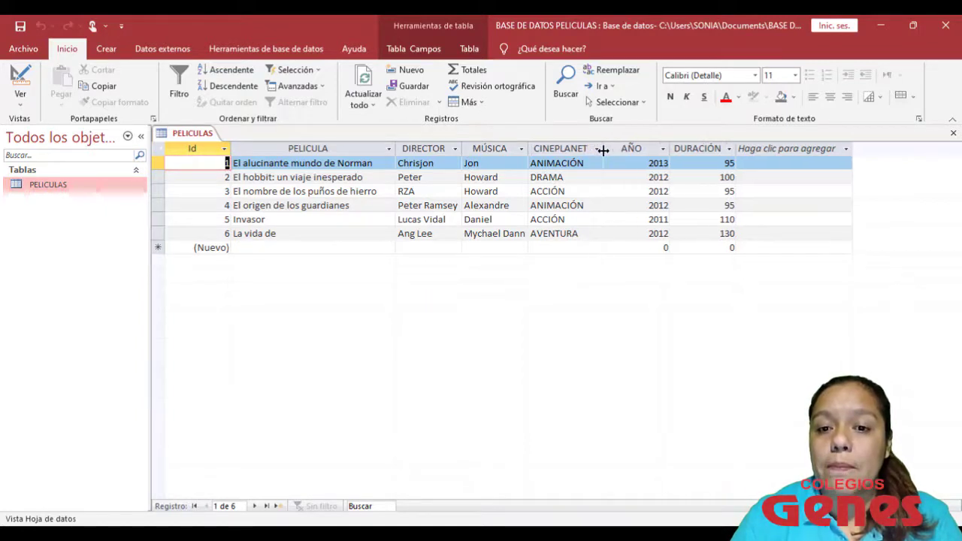
# Examine the genre choices offered by the CINEPLANET lookup list in the first record, and leave the list without choosing a value.
pyautogui.click(557, 164)
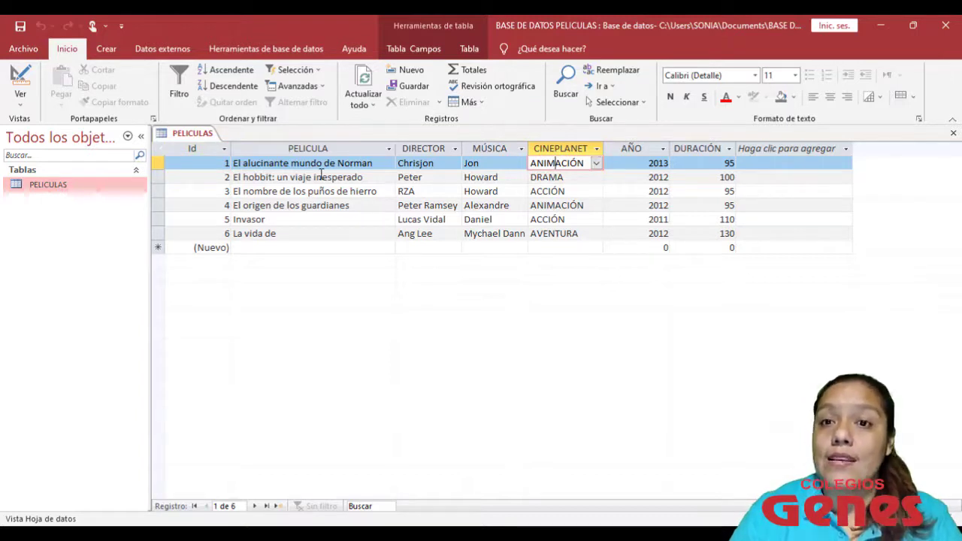
pyautogui.click(579, 209)
pyautogui.click(596, 164)
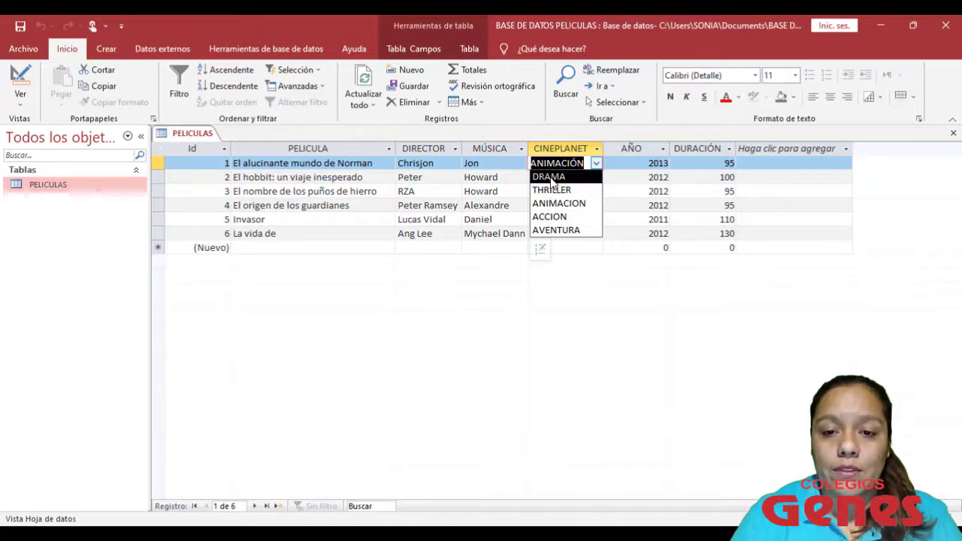
pyautogui.click(640, 162)
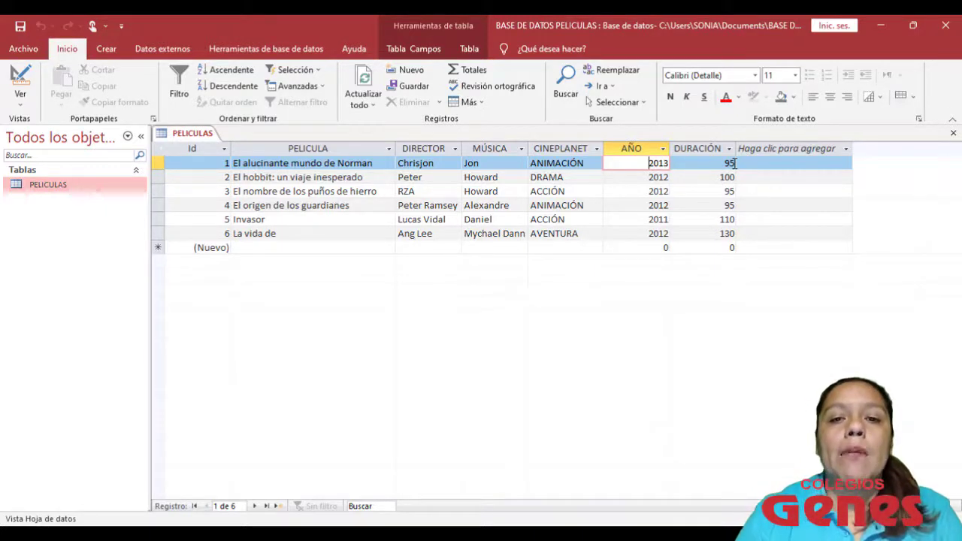
# Start a new query with the simple query wizard and include all fields of the PELICULAS table.
pyautogui.click(109, 52)
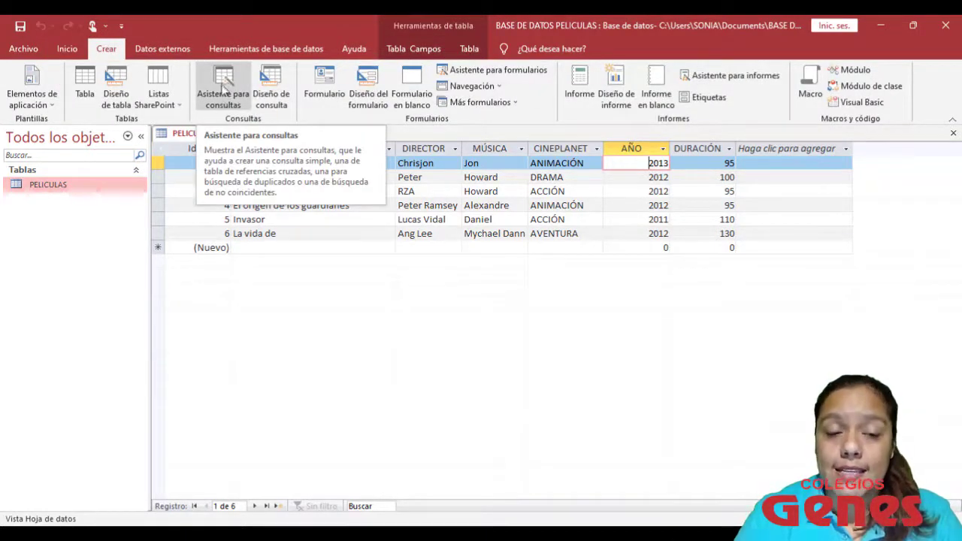
pyautogui.click(224, 88)
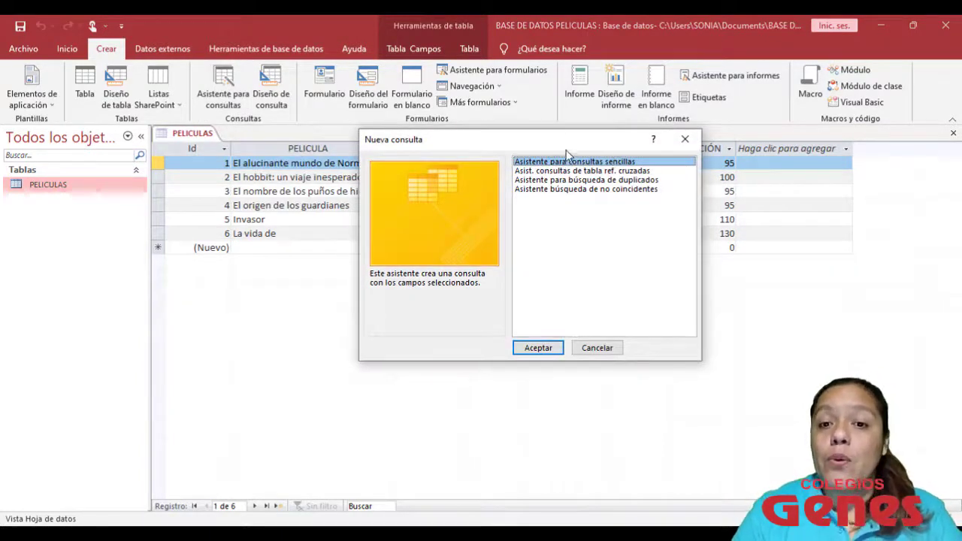
pyautogui.moveTo(566, 149); pyautogui.dragTo(410, 149)
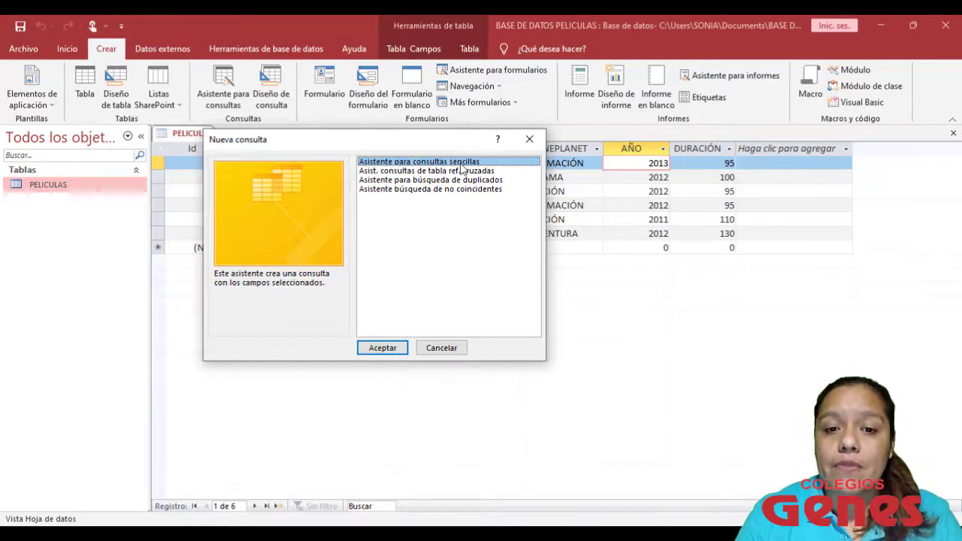
pyautogui.click(388, 350)
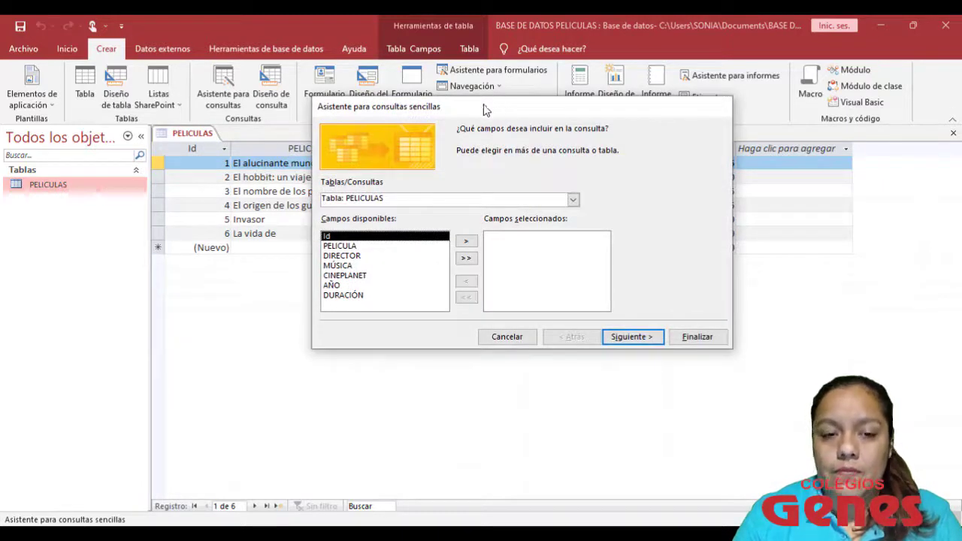
pyautogui.moveTo(485, 107); pyautogui.dragTo(354, 120)
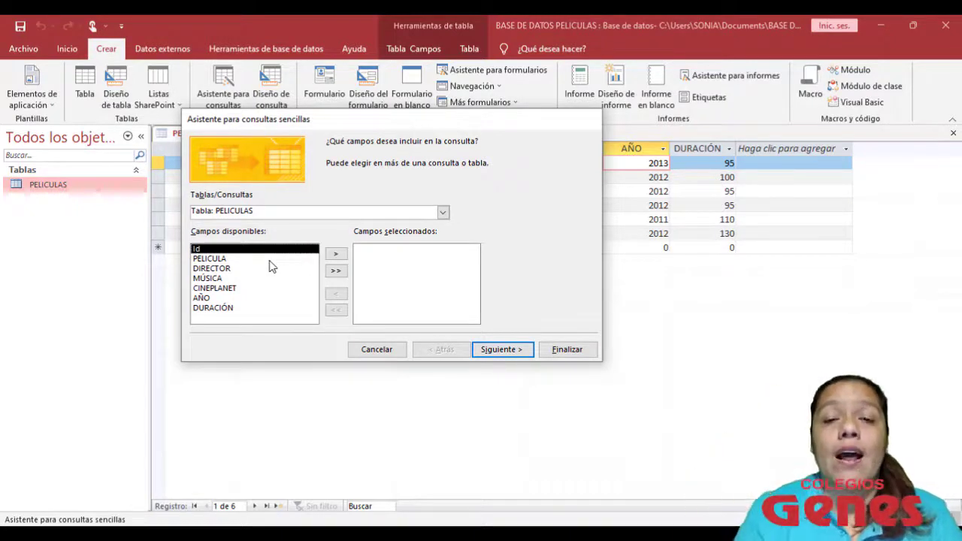
pyautogui.click(336, 272)
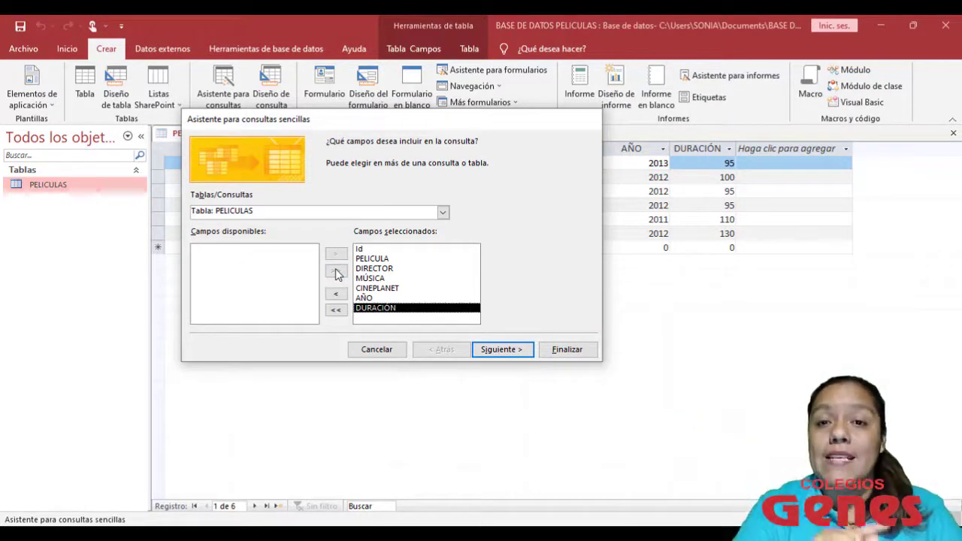
pyautogui.click(502, 351)
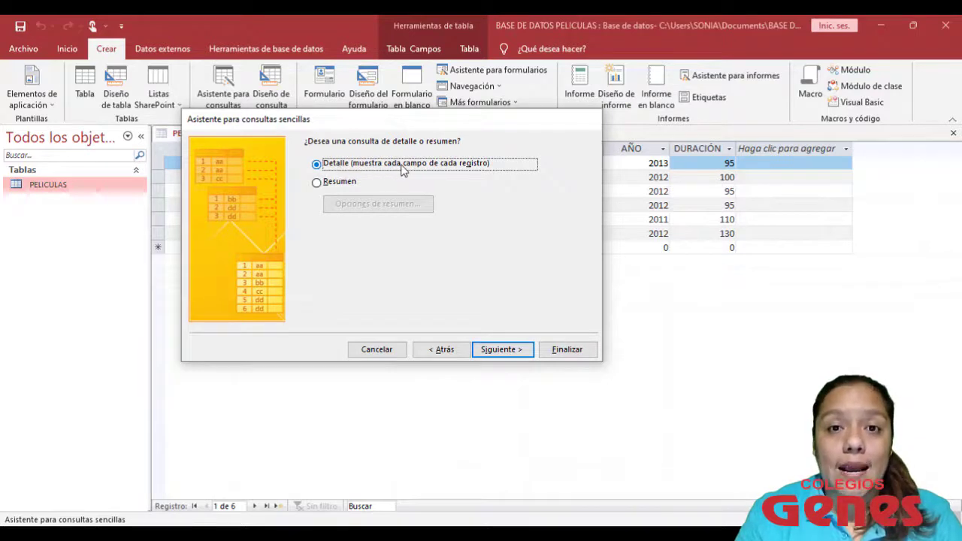
pyautogui.click(318, 188)
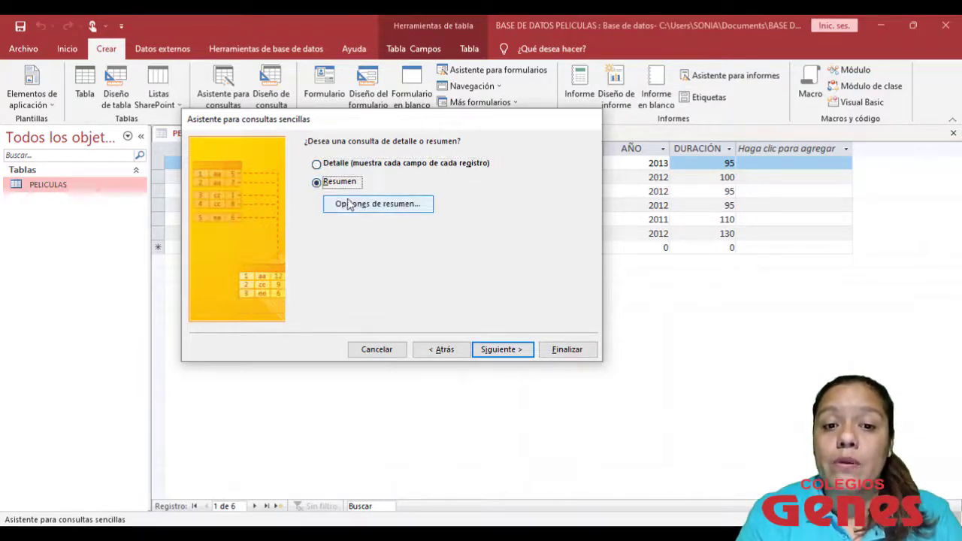
pyautogui.click(380, 204)
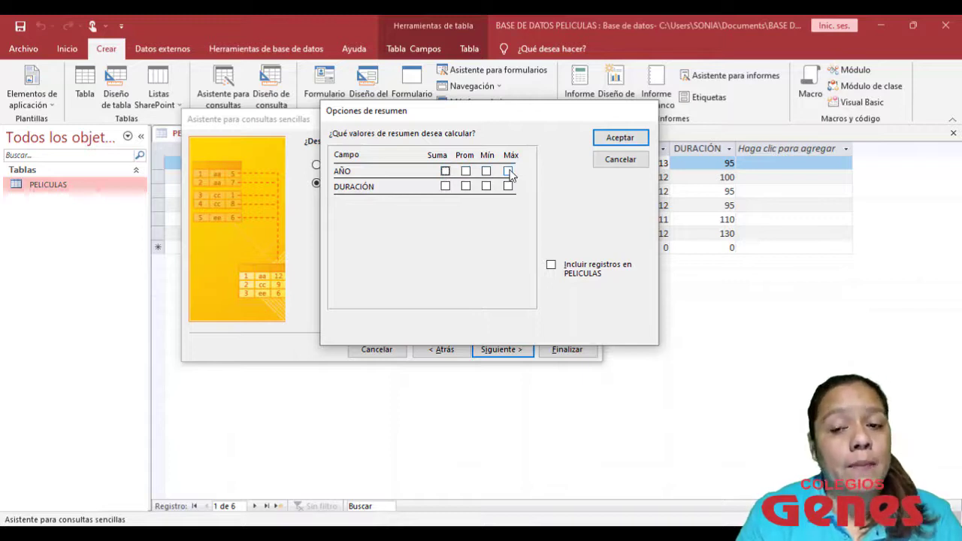
pyautogui.click(618, 160)
pyautogui.click(348, 167)
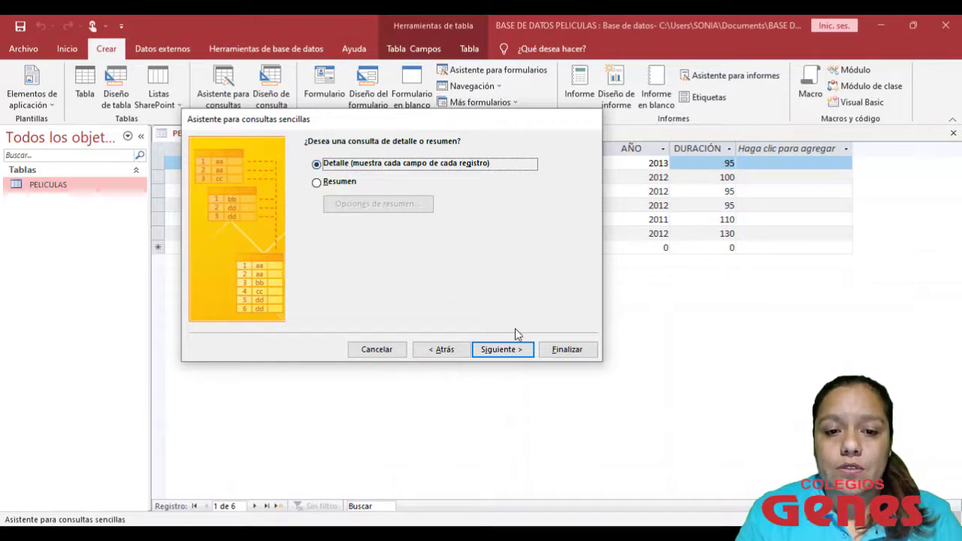
# Finish the detail query as PELICULAS Consulta, opened for viewing its information, and compare its datasheet with the PELICULAS table.
pyautogui.click(497, 352)
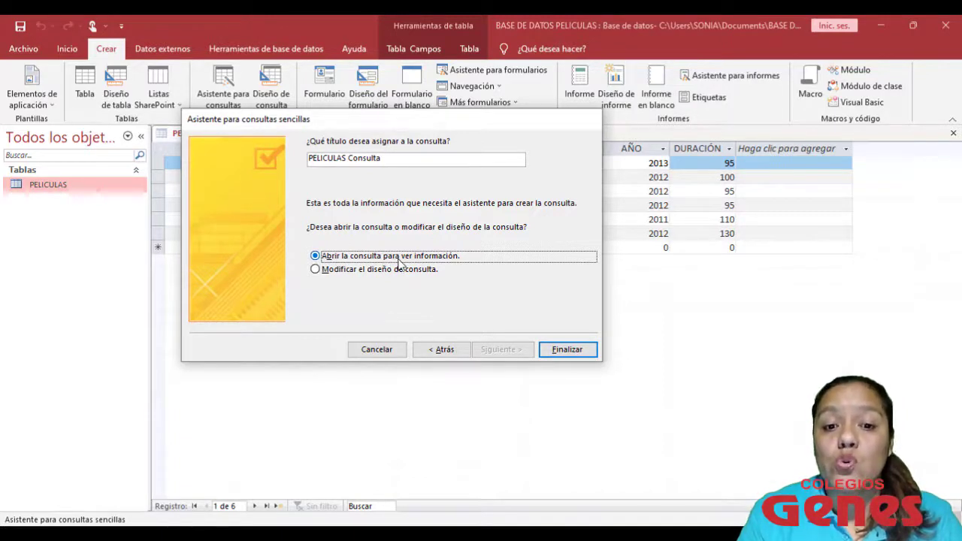
pyautogui.click(562, 350)
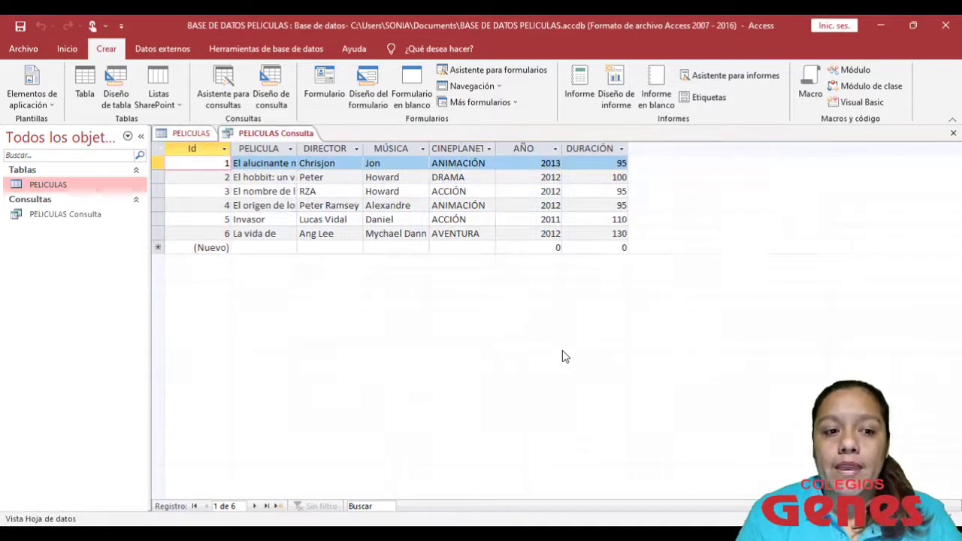
pyautogui.doubleClick(54, 216)
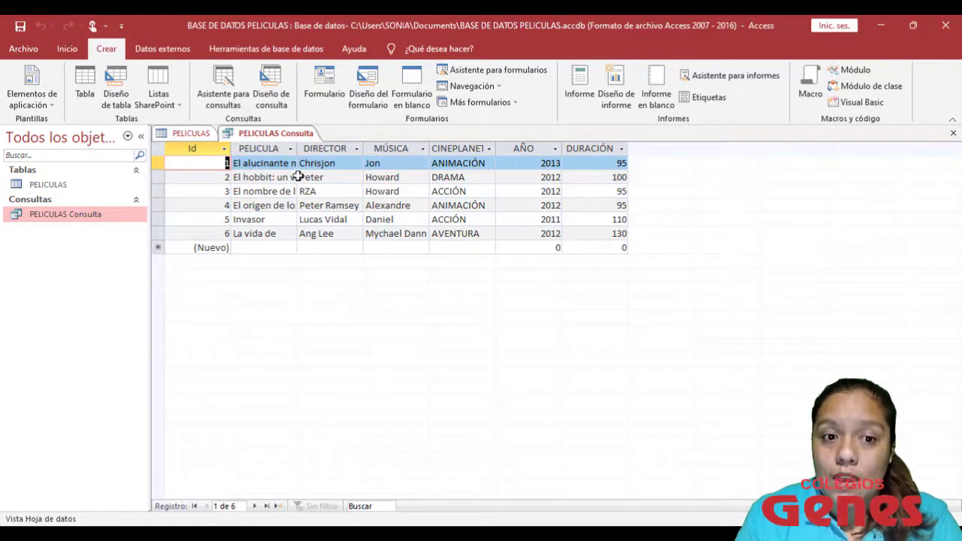
pyautogui.click(181, 134)
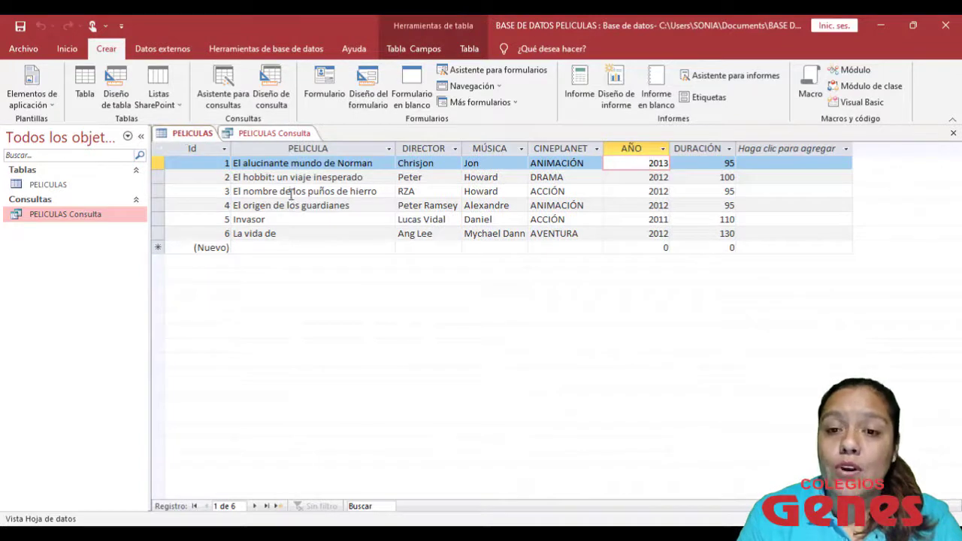
pyautogui.click(267, 135)
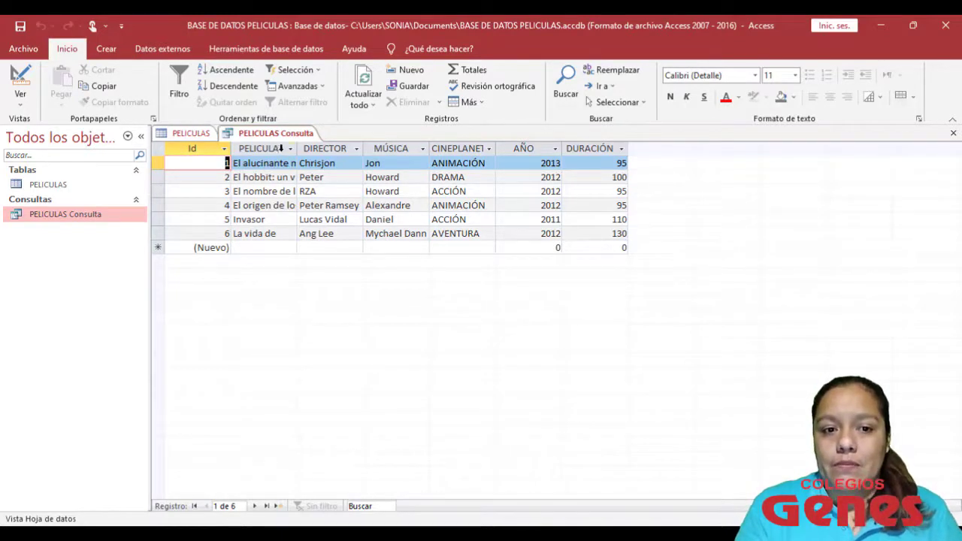
# Filter the query's PELICULA column to show only El alucinante mundo de Norman.
pyautogui.click(290, 149)
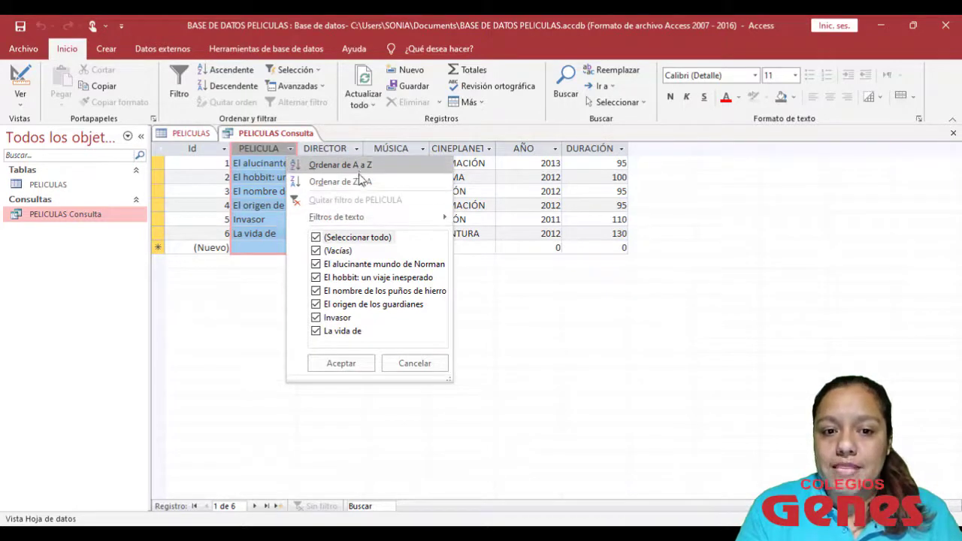
pyautogui.click(318, 266)
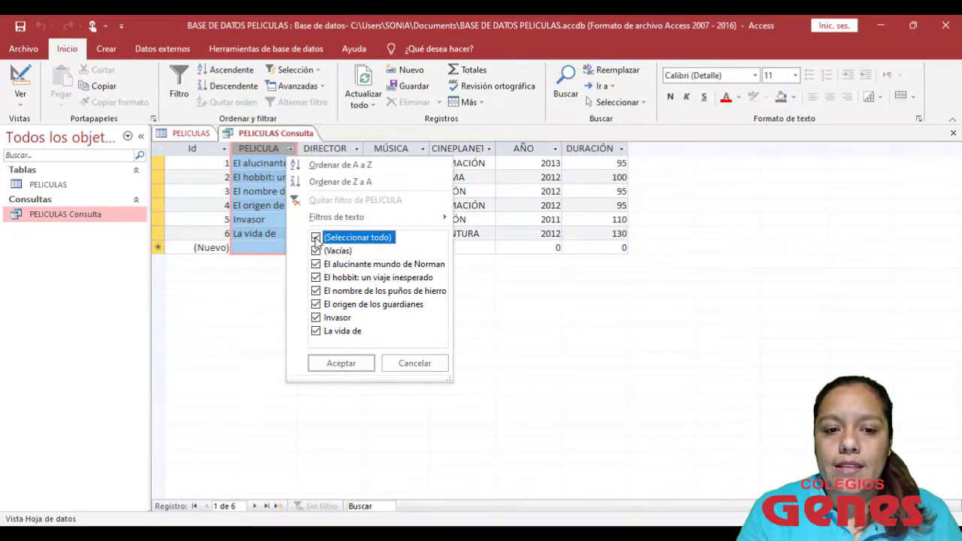
pyautogui.click(316, 237)
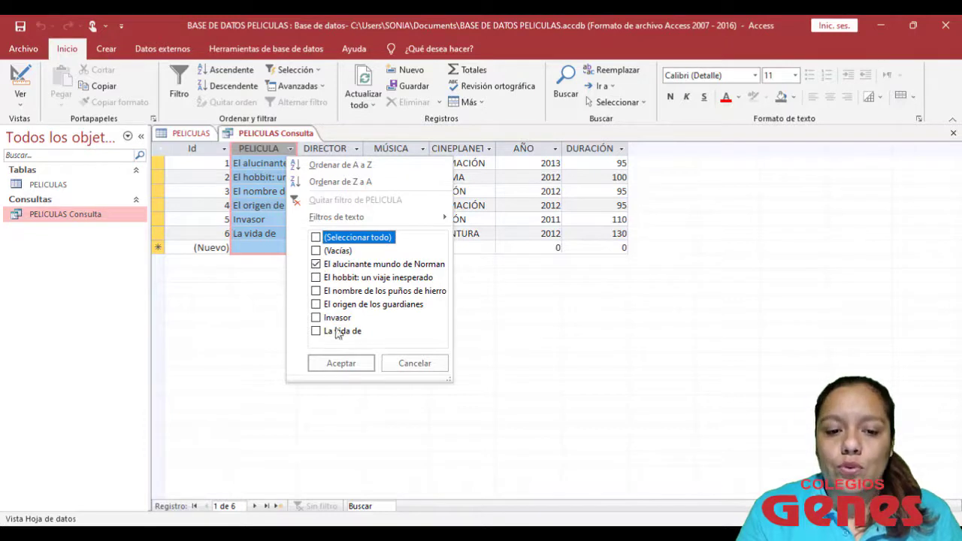
pyautogui.click(340, 364)
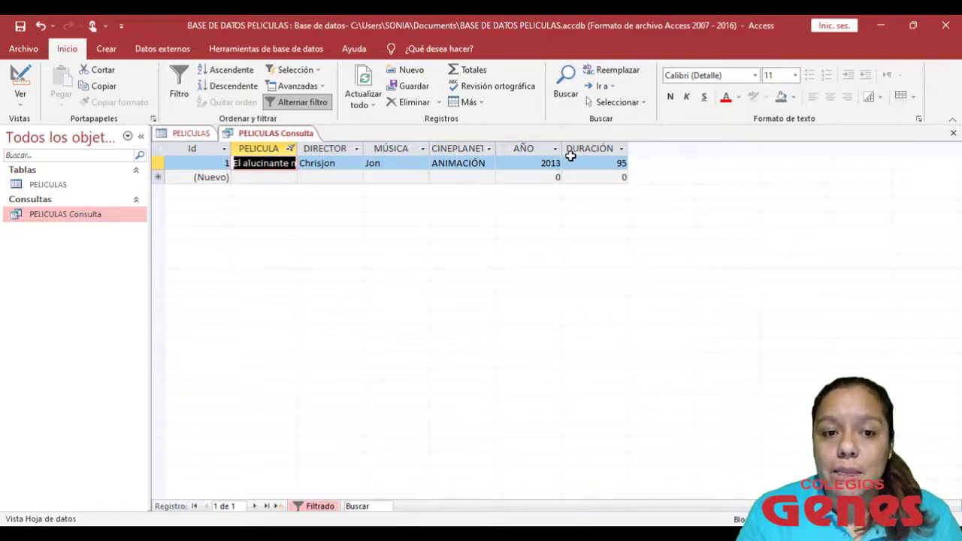
# Reselect all values in the PELICULA filter so that every movie is shown again.
pyautogui.click(290, 150)
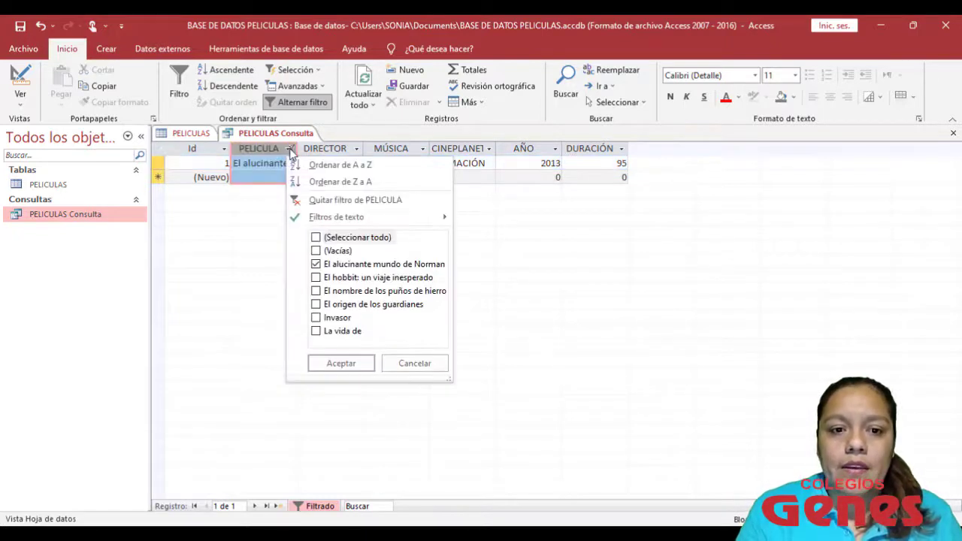
pyautogui.click(315, 238)
pyautogui.click(358, 364)
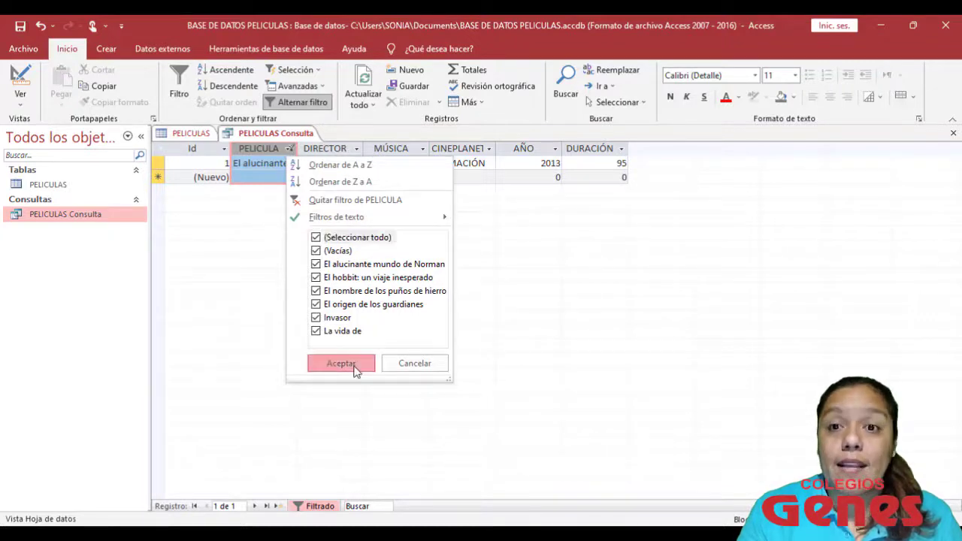
# Filter the query's CINEPLANET column to show only the ACCIÓN movies.
pyautogui.click(490, 150)
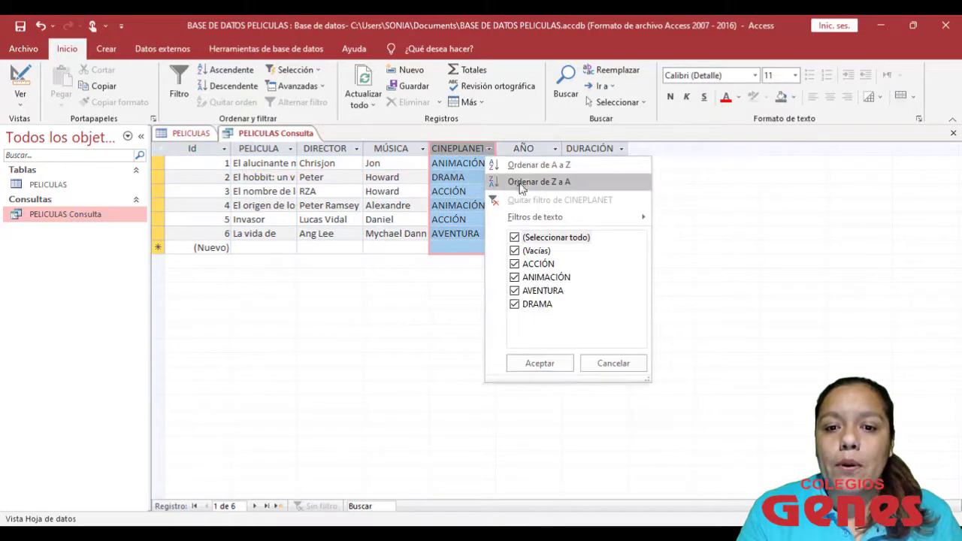
pyautogui.click(514, 238)
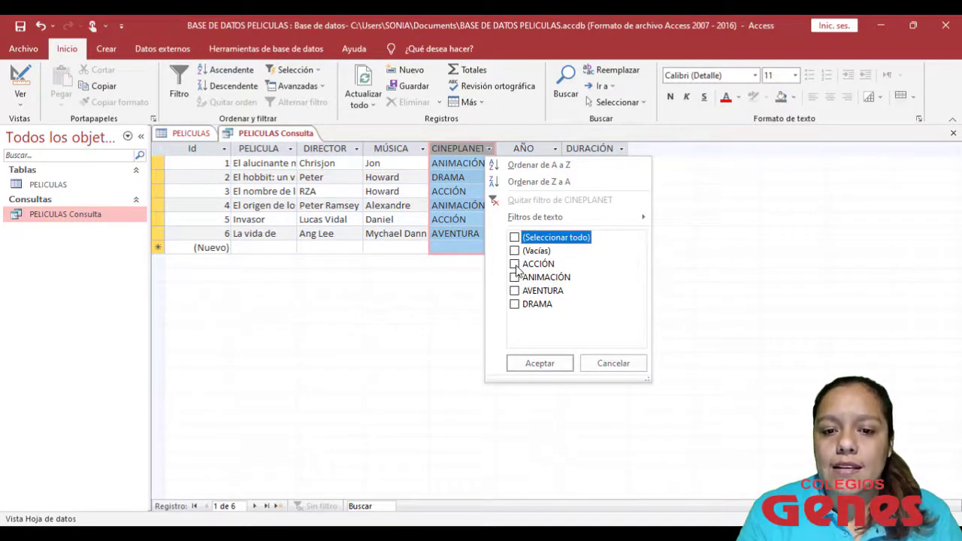
pyautogui.click(538, 363)
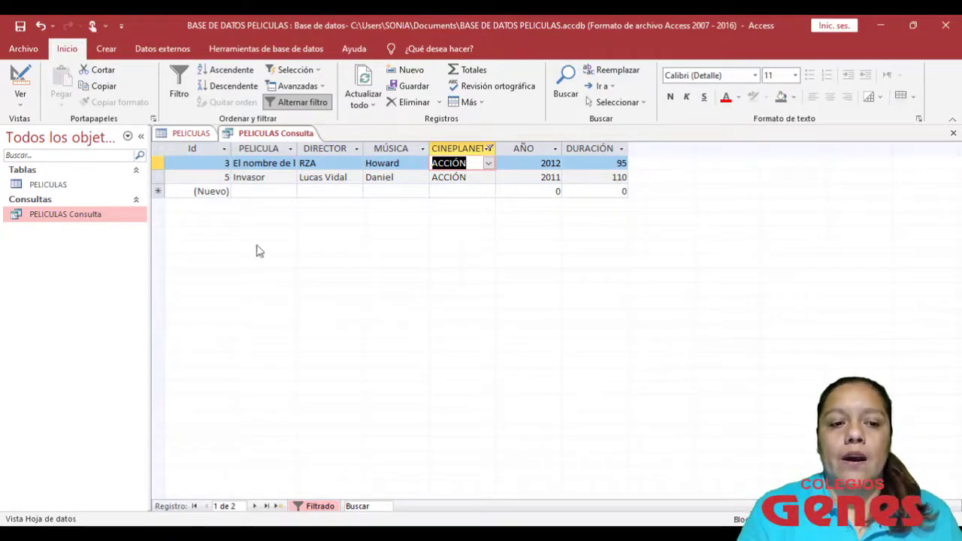
# Close the PELICULAS Consulta query without saving its design changes.
pyautogui.click(106, 48)
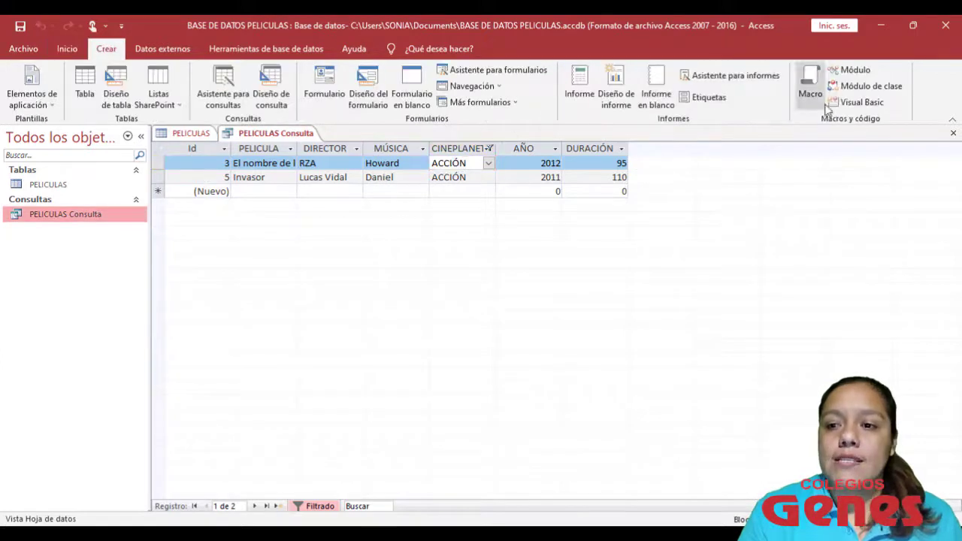
pyautogui.click(953, 136)
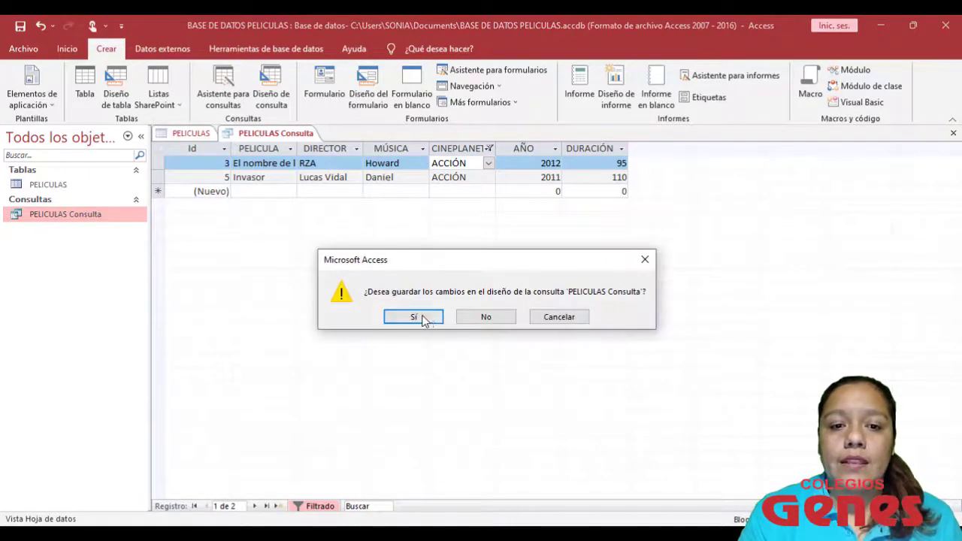
pyautogui.click(484, 317)
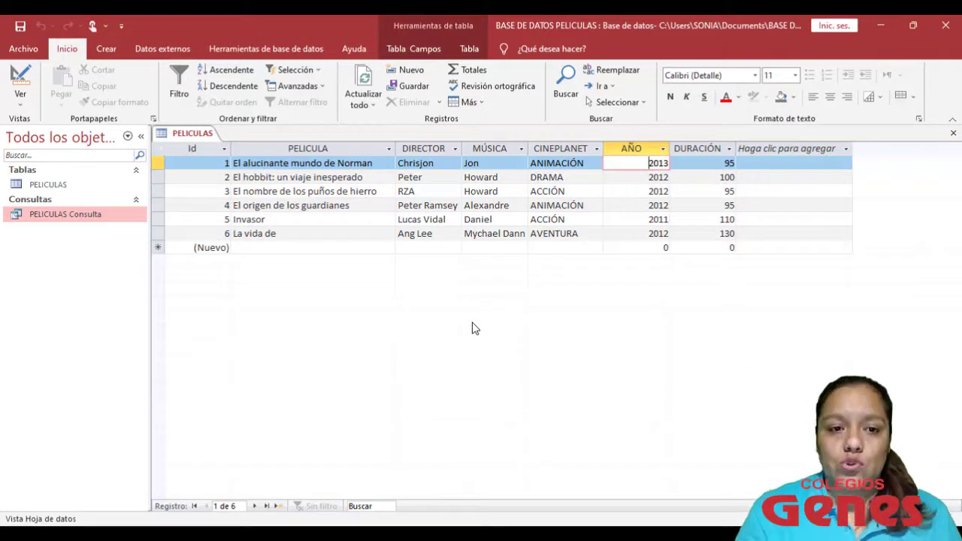
# Create a new query in Design view, add the PELICULAS table as its source, and close the table chooser.
pyautogui.click(107, 51)
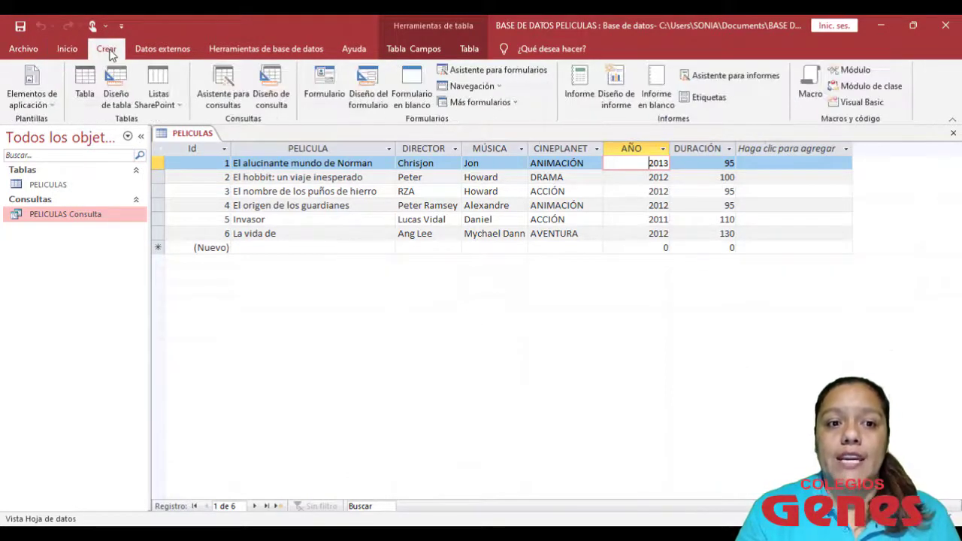
pyautogui.click(270, 85)
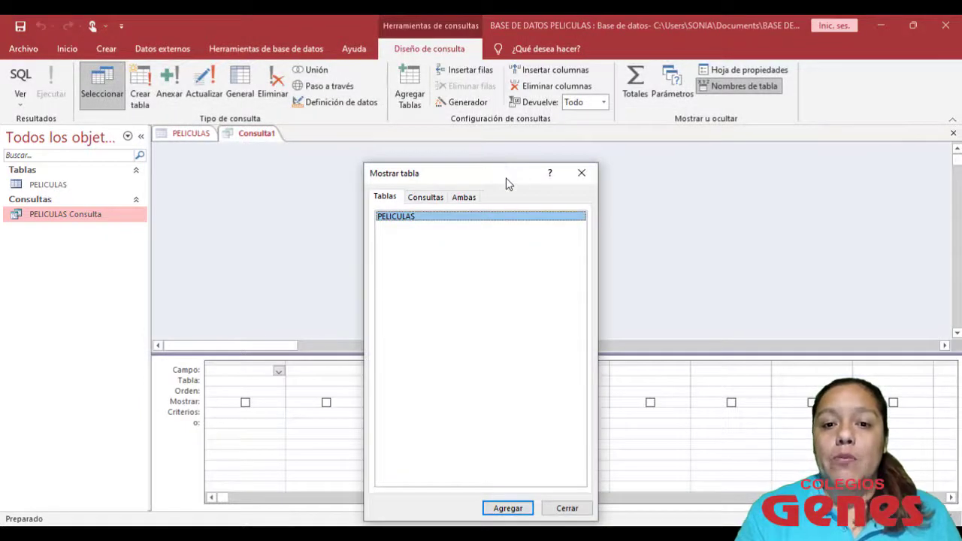
pyautogui.moveTo(506, 178); pyautogui.dragTo(528, 96)
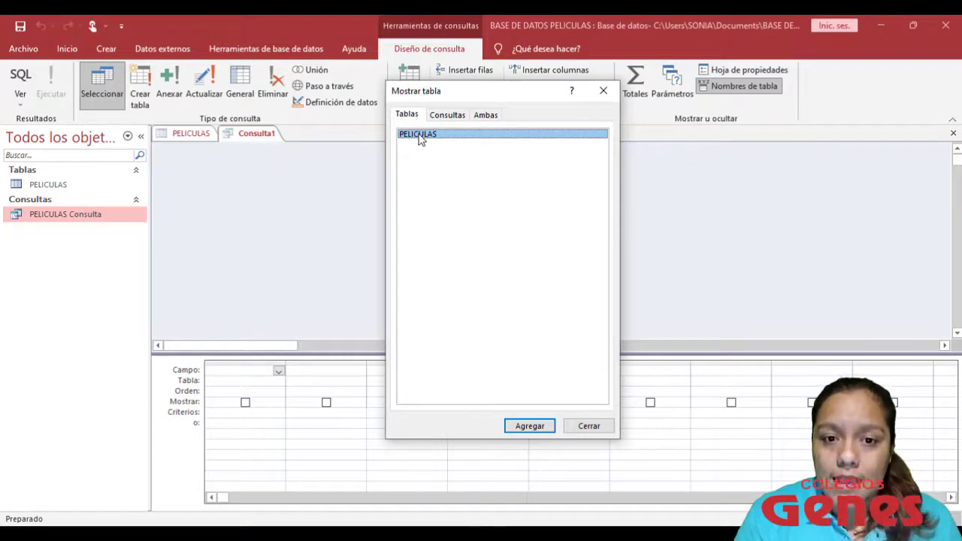
pyautogui.click(530, 426)
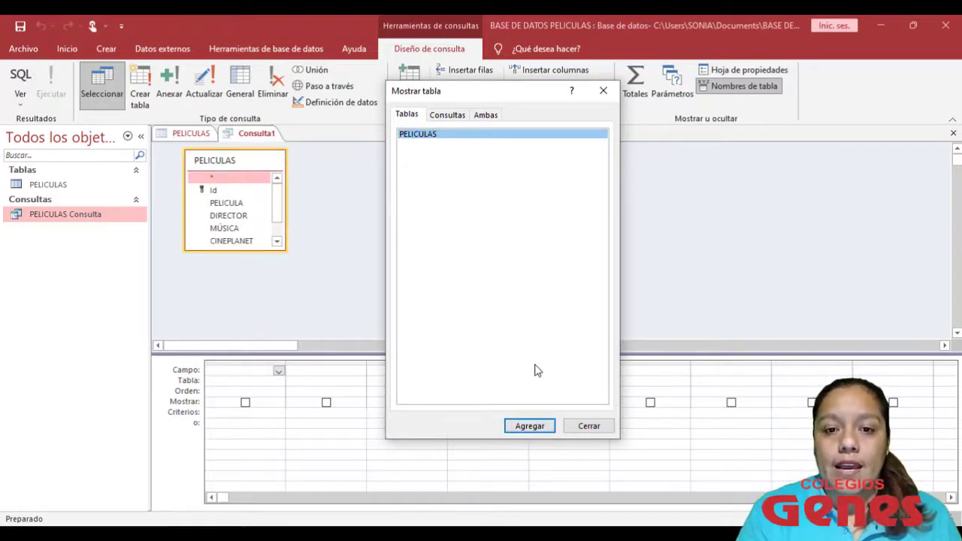
pyautogui.click(583, 426)
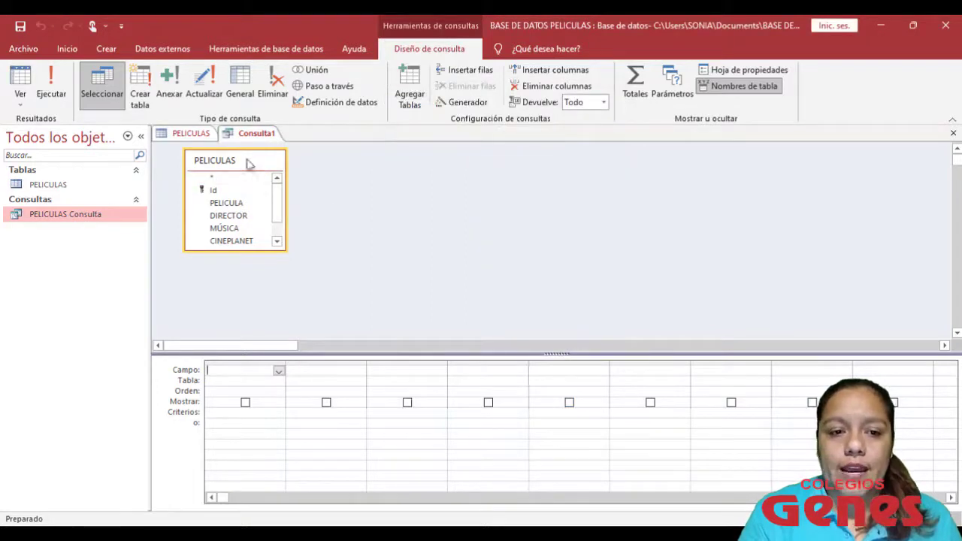
# Reposition the PELICULAS field list in the query design area and lengthen it to fit all fields down to DURACIÓN.
pyautogui.moveTo(246, 160); pyautogui.dragTo(284, 184)
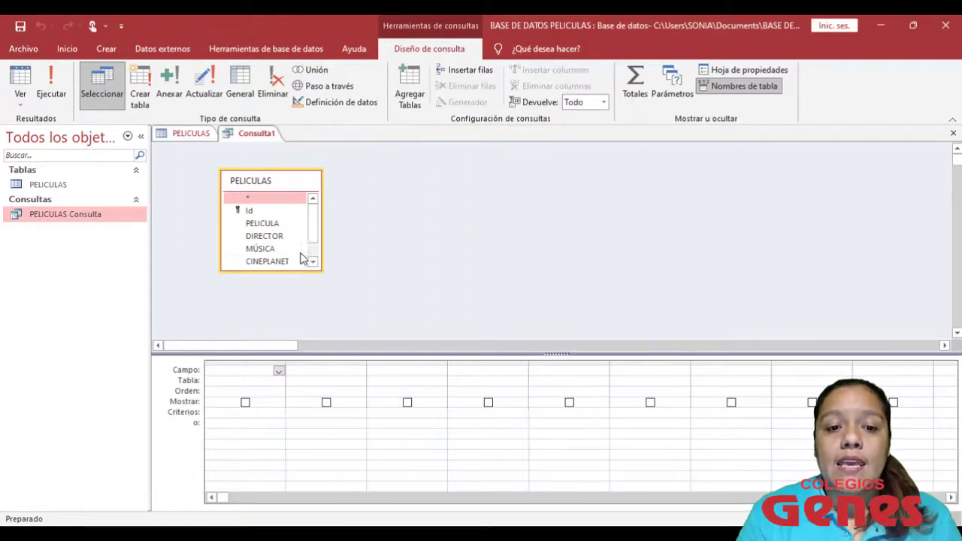
pyautogui.scroll(-1, 316, 254)
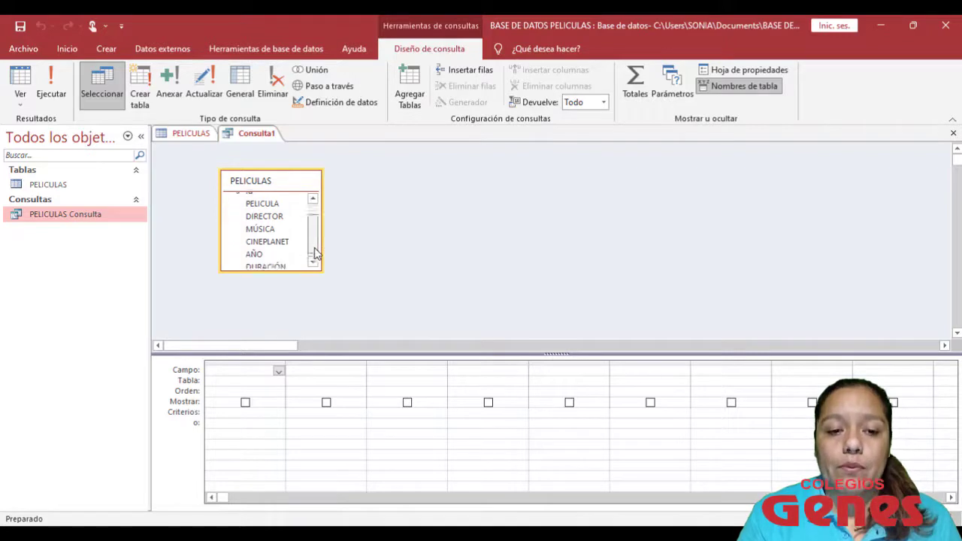
pyautogui.moveTo(316, 255); pyautogui.dragTo(312, 221)
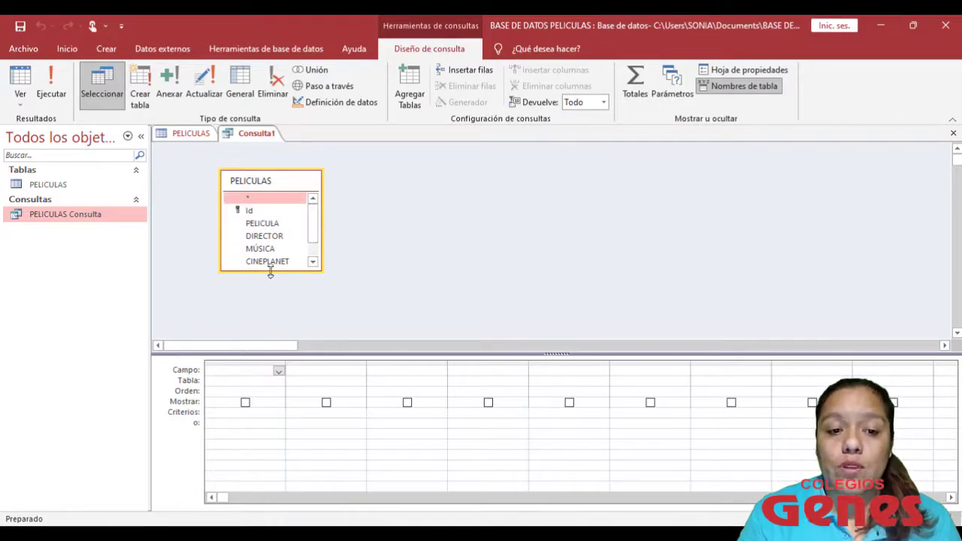
pyautogui.moveTo(270, 271); pyautogui.dragTo(269, 317)
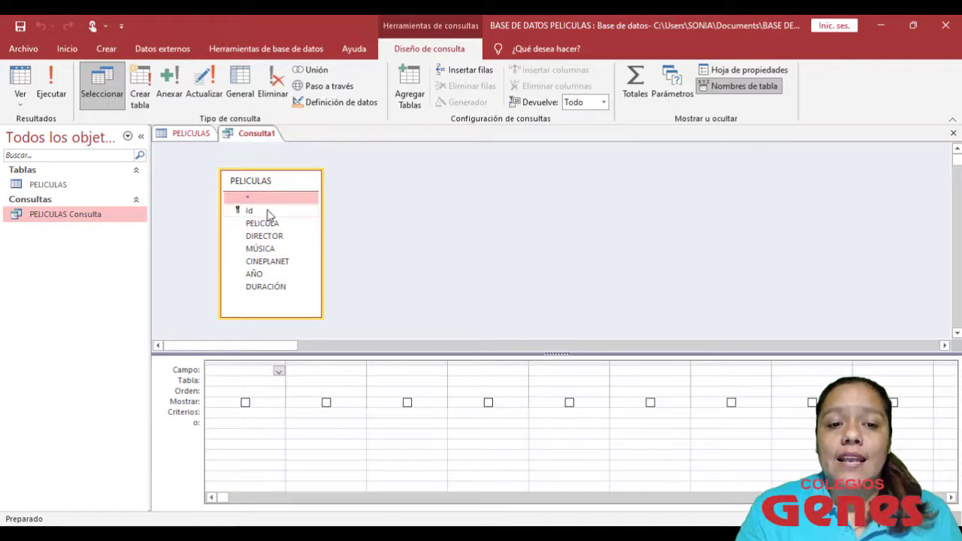
# Add the PELICULA, DIRECTOR, CINEPLANET and AÑO fields, in that order, to the first four columns of the query grid.
pyautogui.click(234, 370)
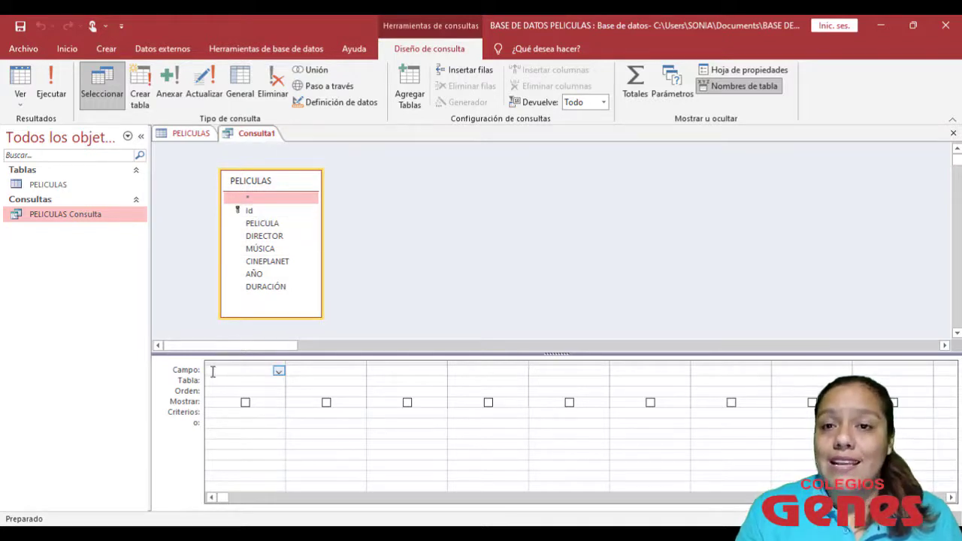
pyautogui.doubleClick(278, 226)
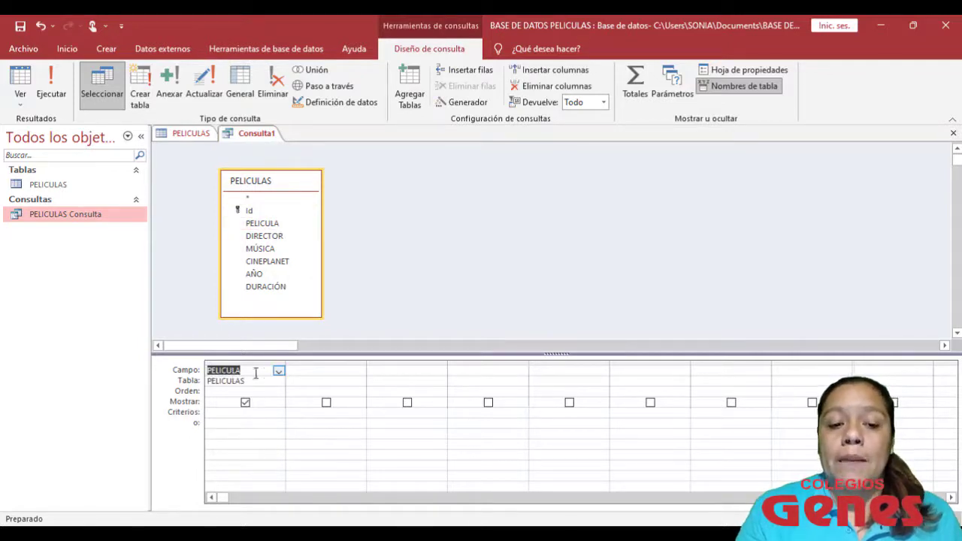
pyautogui.click(312, 371)
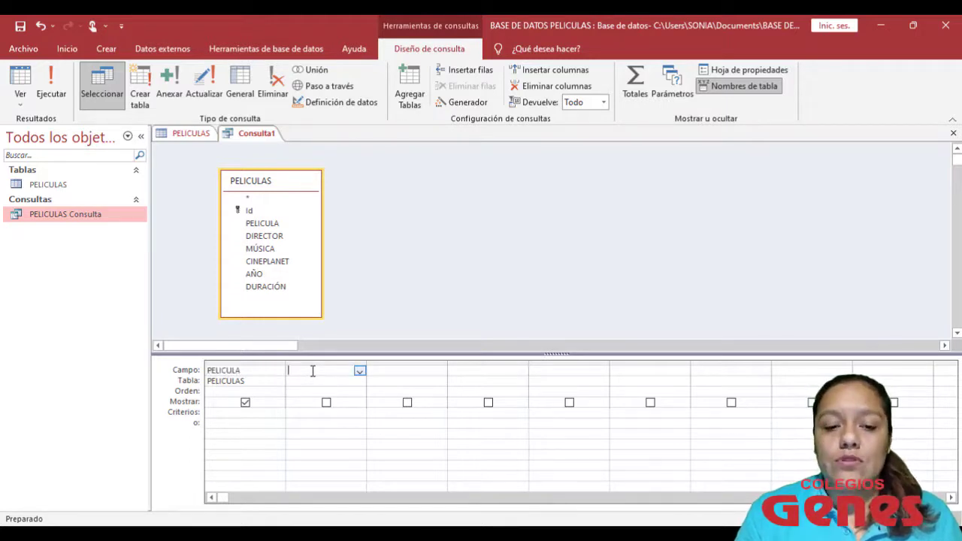
pyautogui.click(360, 371)
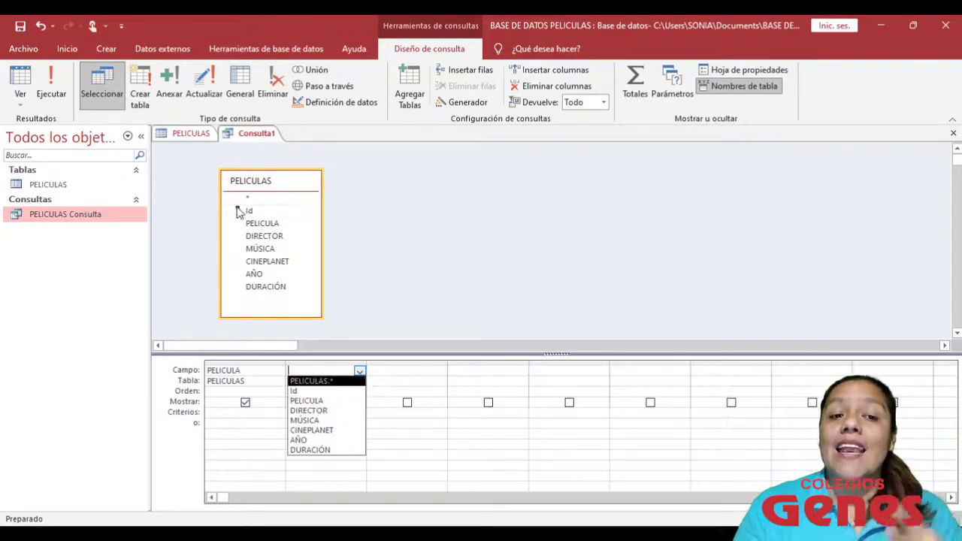
pyautogui.click(340, 413)
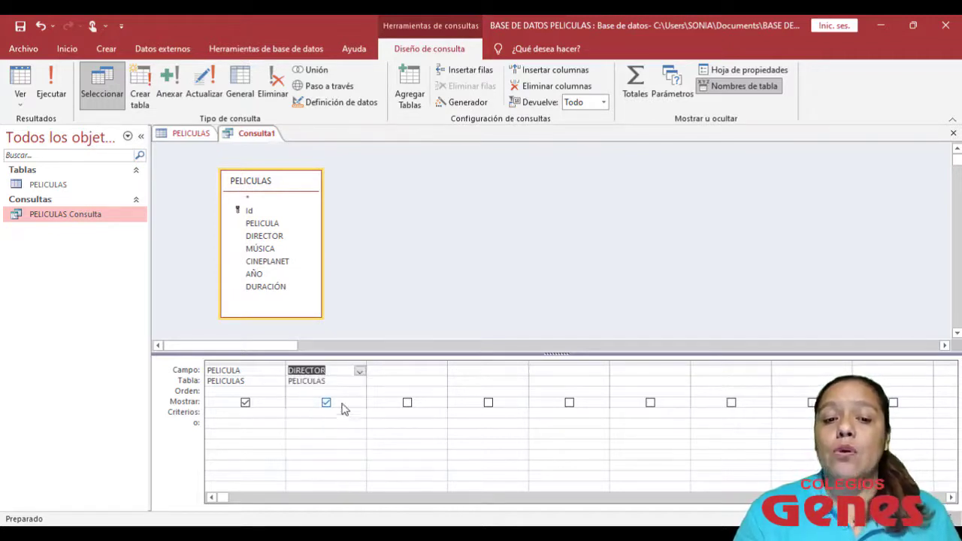
pyautogui.click(439, 367)
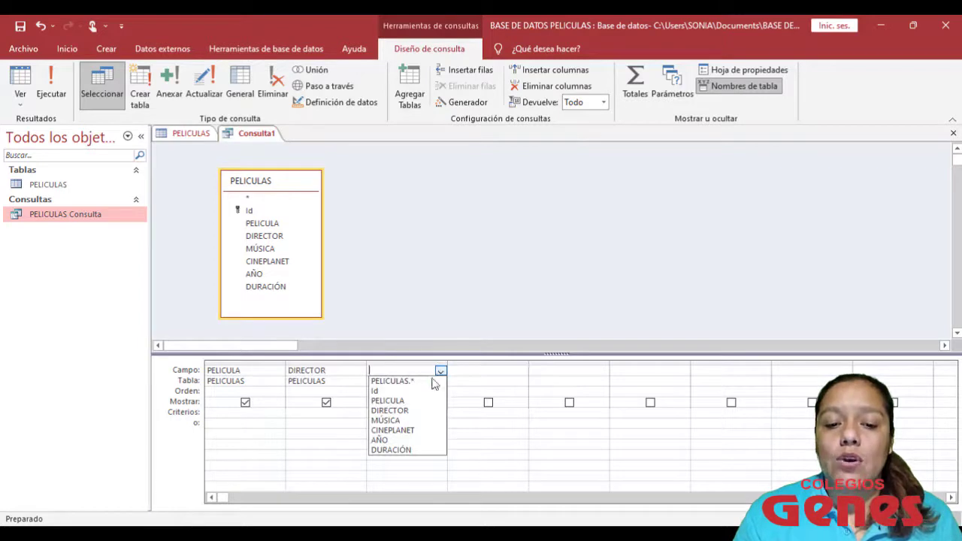
pyautogui.click(412, 431)
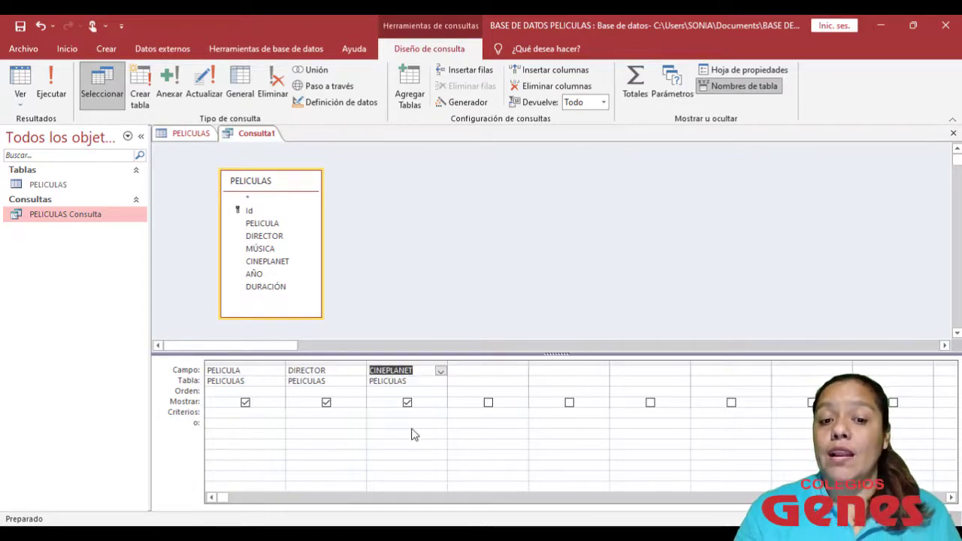
pyautogui.click(521, 372)
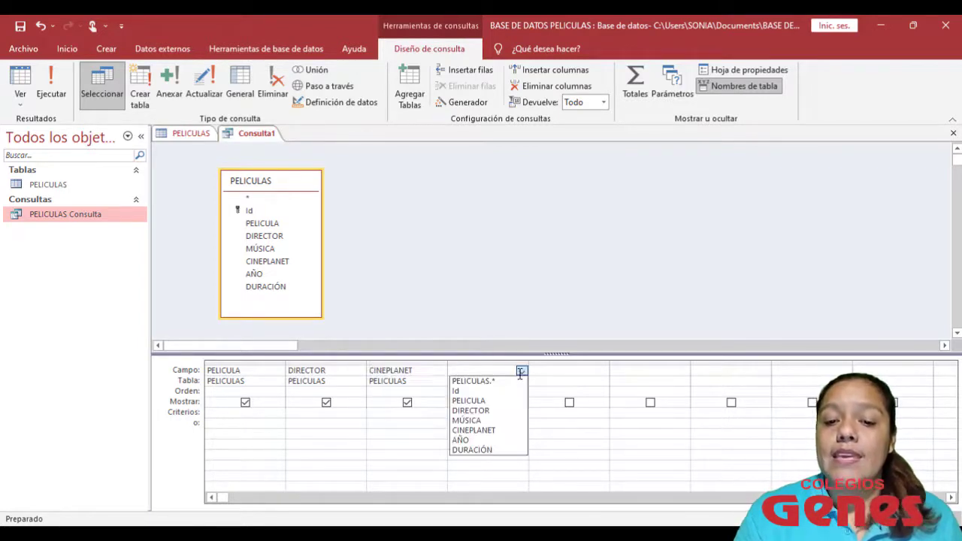
pyautogui.click(489, 441)
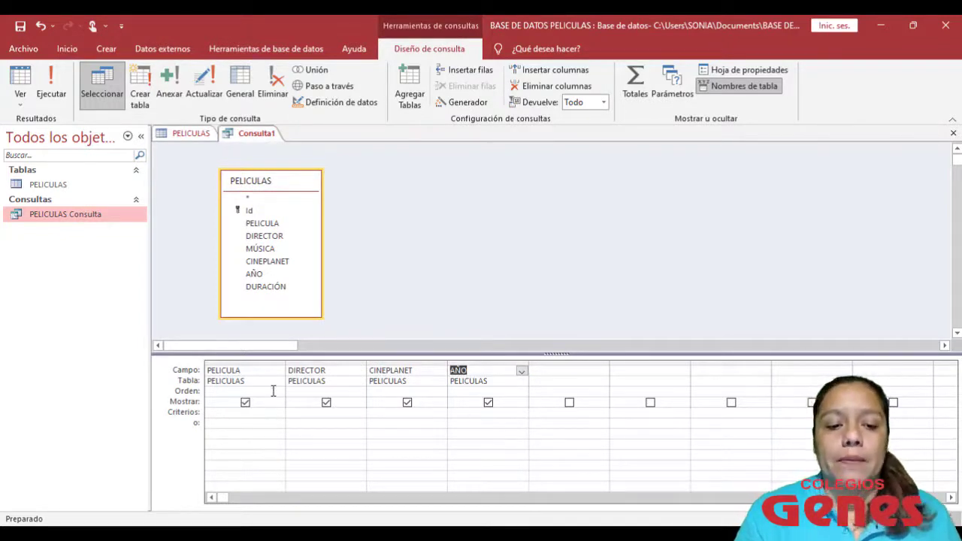
# Sort the PELICULA column in ascending order, and switch its display in the results off and back on.
pyautogui.click(247, 392)
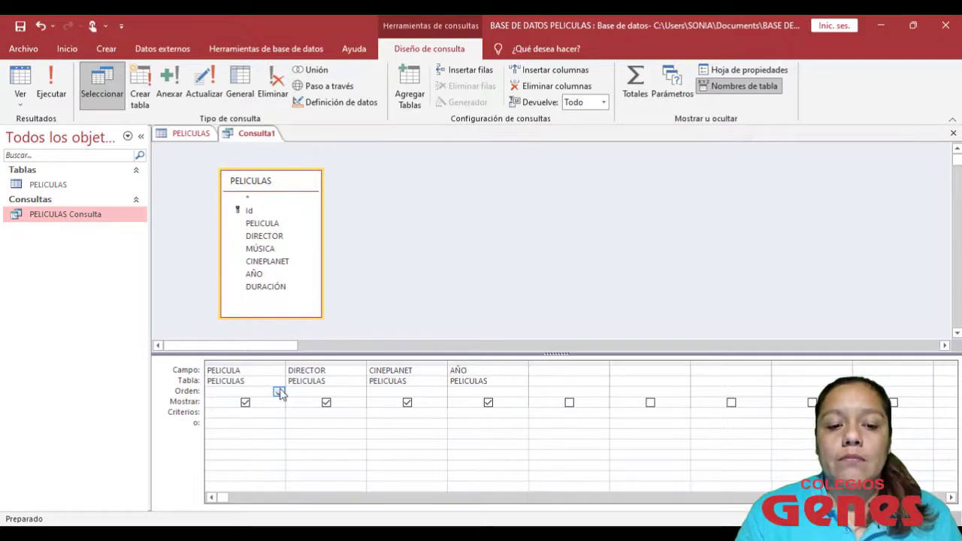
pyautogui.click(278, 391)
pyautogui.click(252, 405)
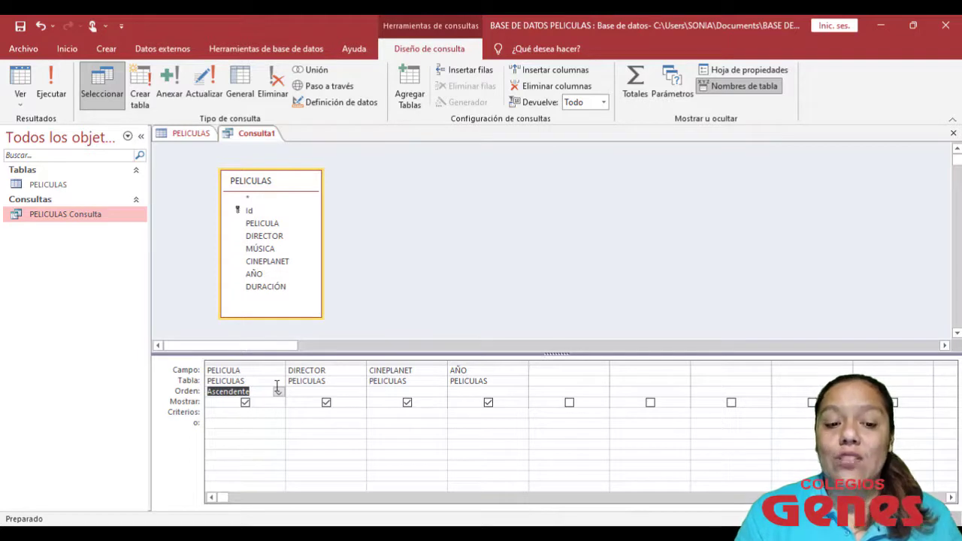
pyautogui.click(245, 403)
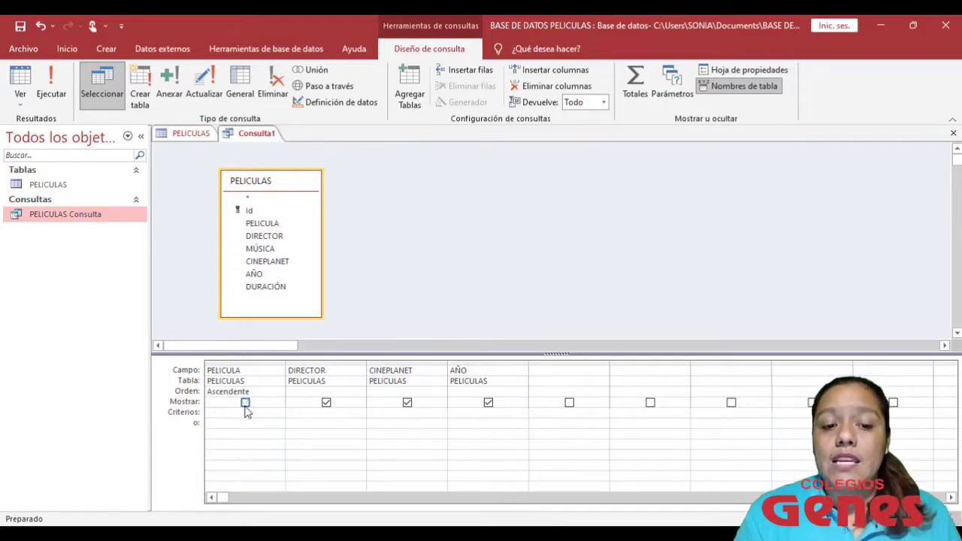
pyautogui.click(246, 406)
# Run the query with the criterion L* on the PELICULA column, and return to Design view.
pyautogui.click(230, 414)
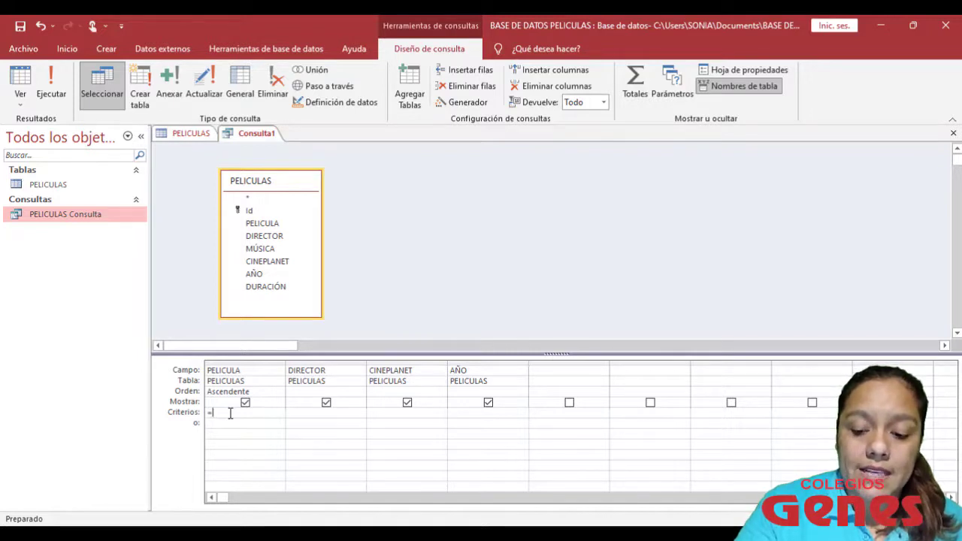
pyautogui.press('BackSpace')
pyautogui.write('Li')
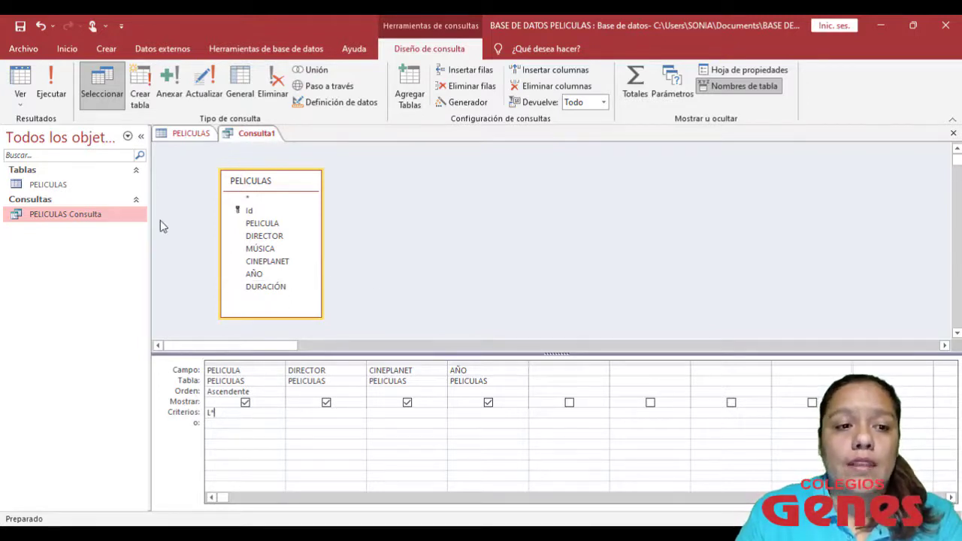
pyautogui.click(49, 87)
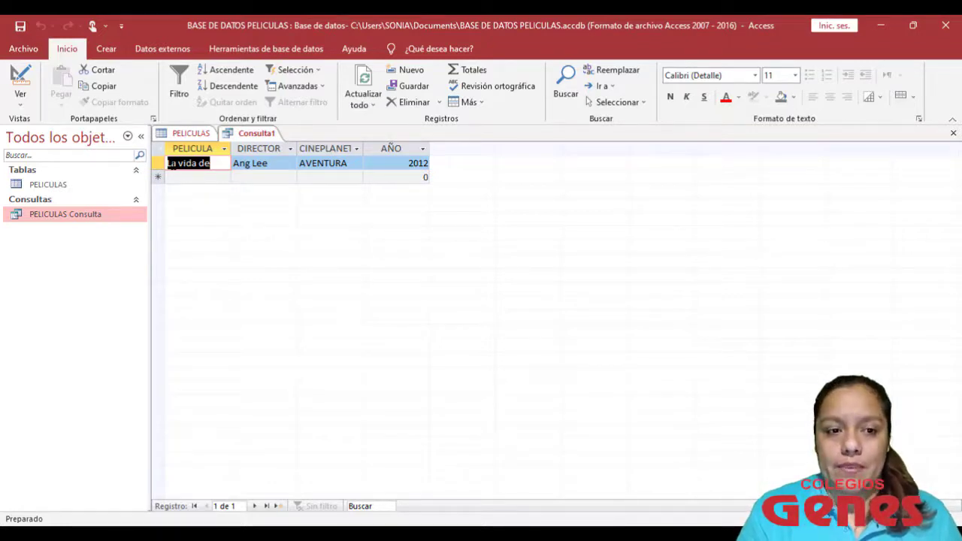
pyautogui.click(21, 95)
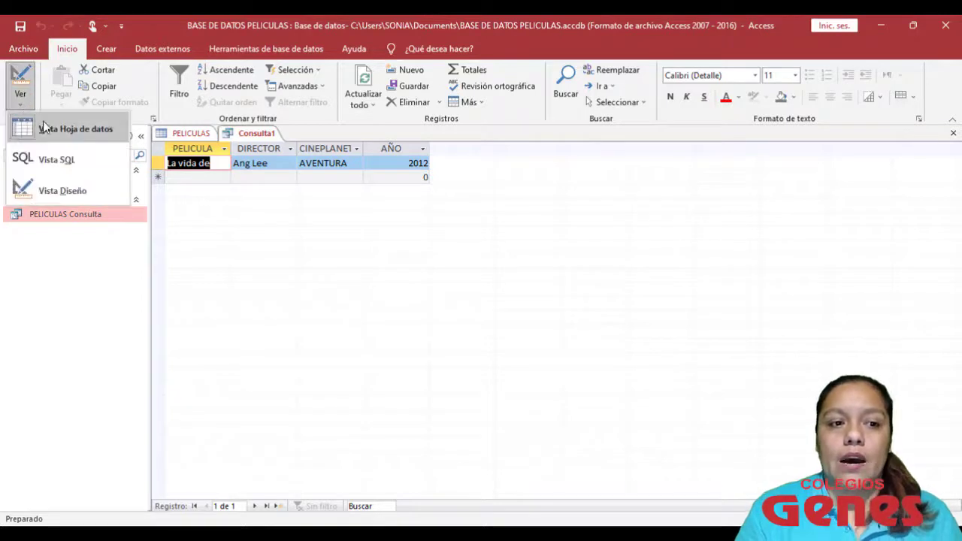
pyautogui.click(39, 192)
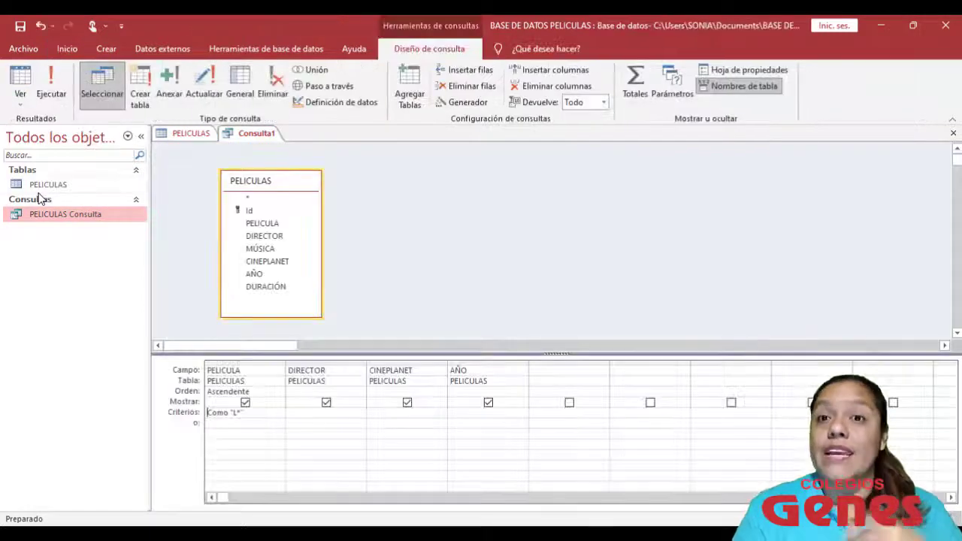
# Delete the criterion from the PELICULA column.
pyautogui.click(213, 414)
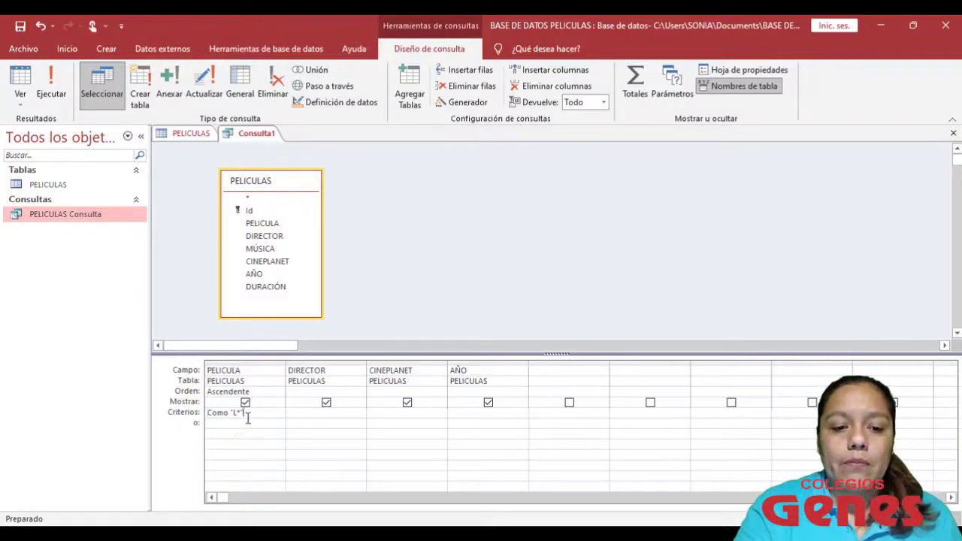
pyautogui.moveTo(248, 413); pyautogui.dragTo(200, 415)
pyautogui.press('Delete')
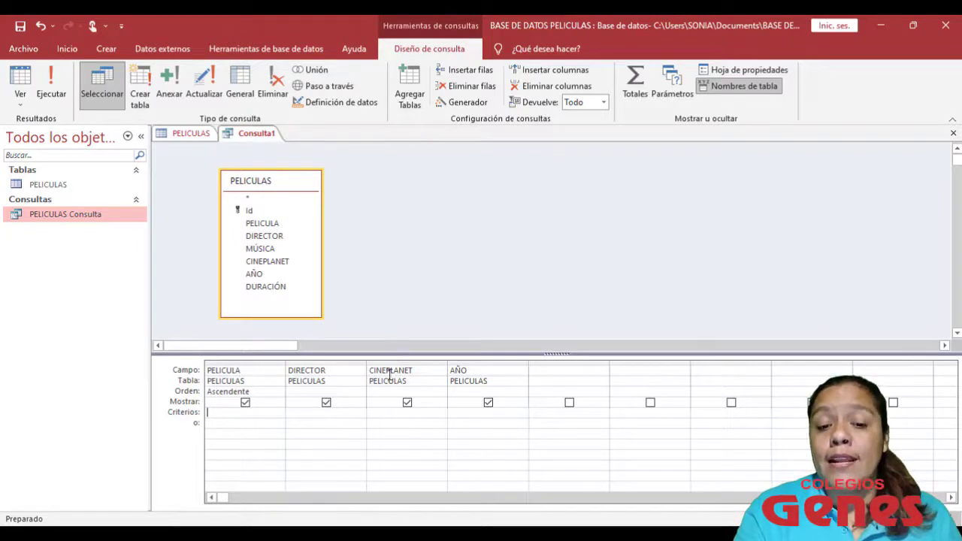
# Set the CINEPLANET column's criterion to the parameter prompt [QUE GENERO] and its sort order to ascending.
pyautogui.click(382, 412)
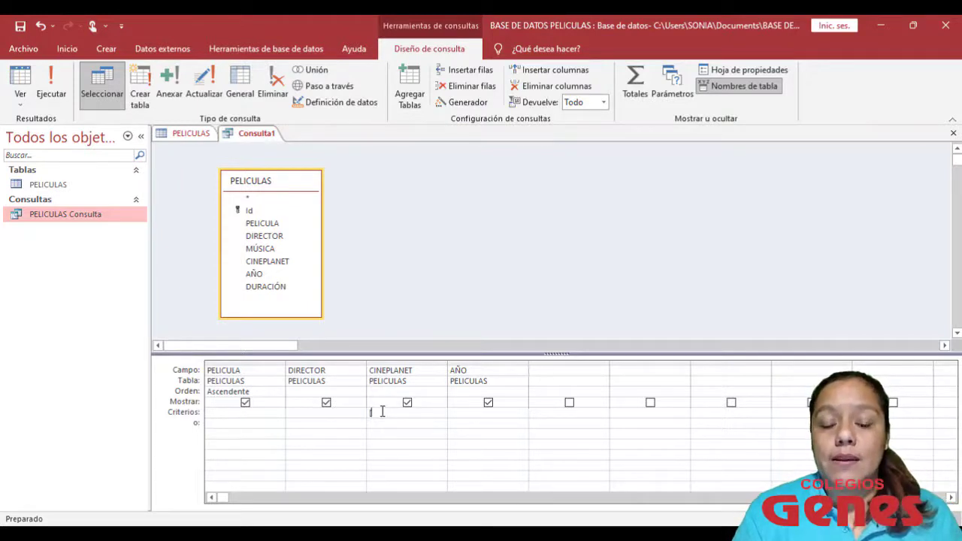
pyautogui.write('[QUE')
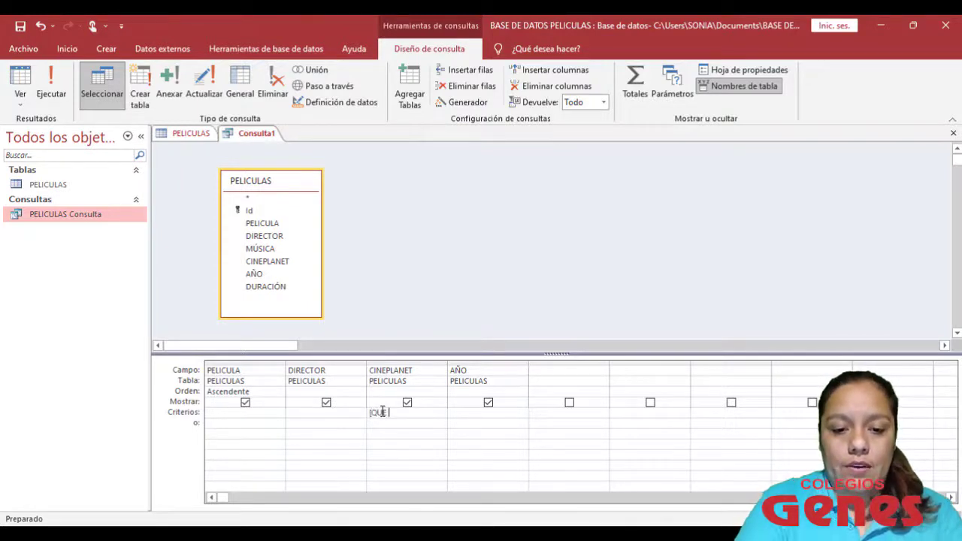
pyautogui.write(' GENERO')
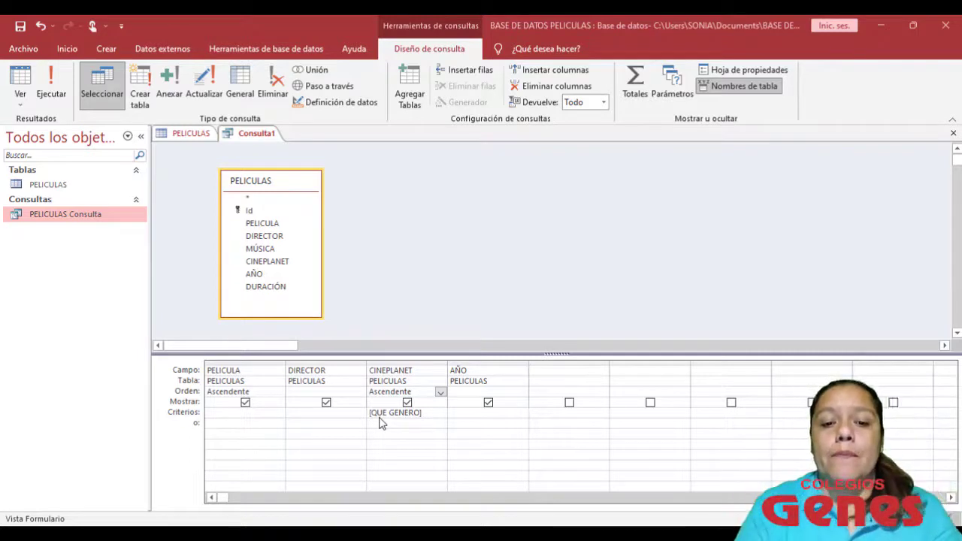
# Try running the query with the unaccented genre ACCION as the parameter value, and return to Design view.
pyautogui.click(53, 81)
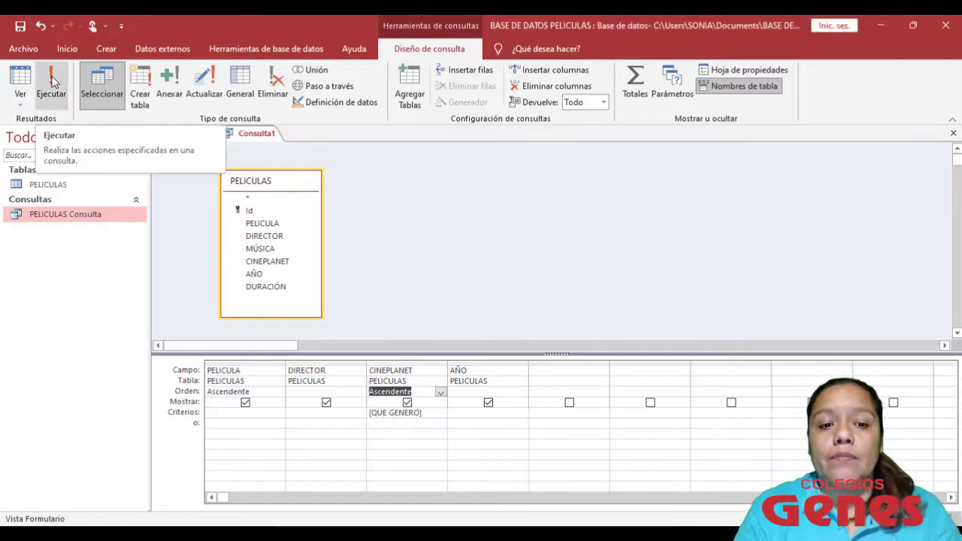
pyautogui.click(53, 81)
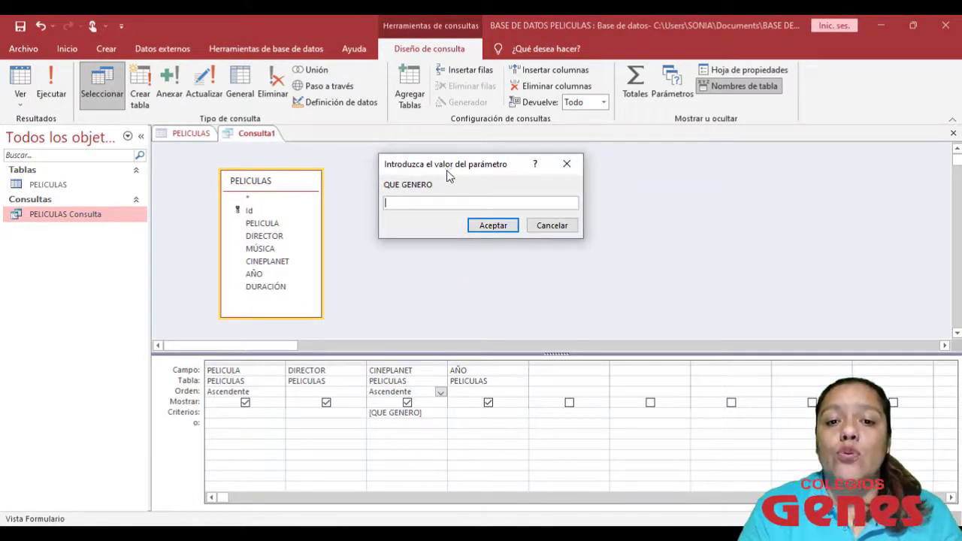
pyautogui.moveTo(471, 172); pyautogui.dragTo(466, 184)
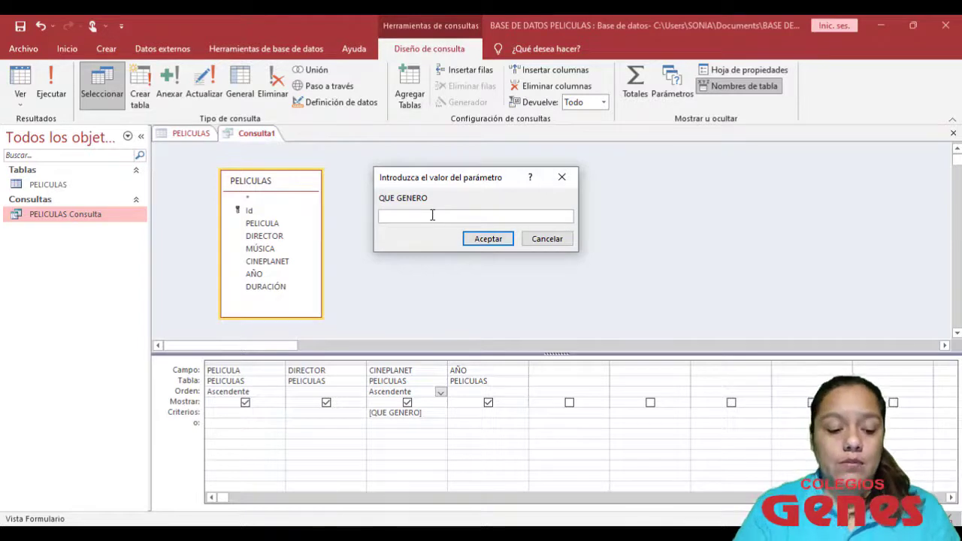
pyautogui.write('ACCION')
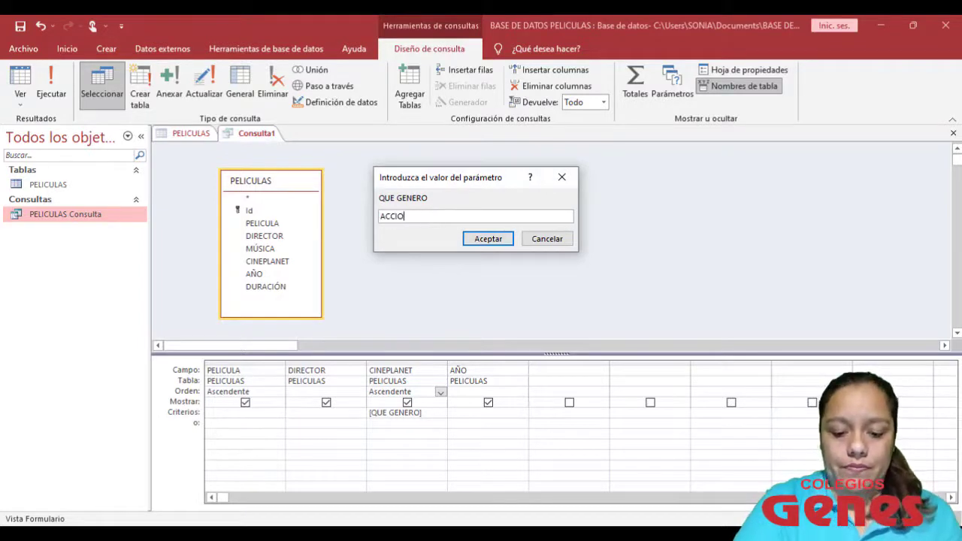
pyautogui.click(499, 240)
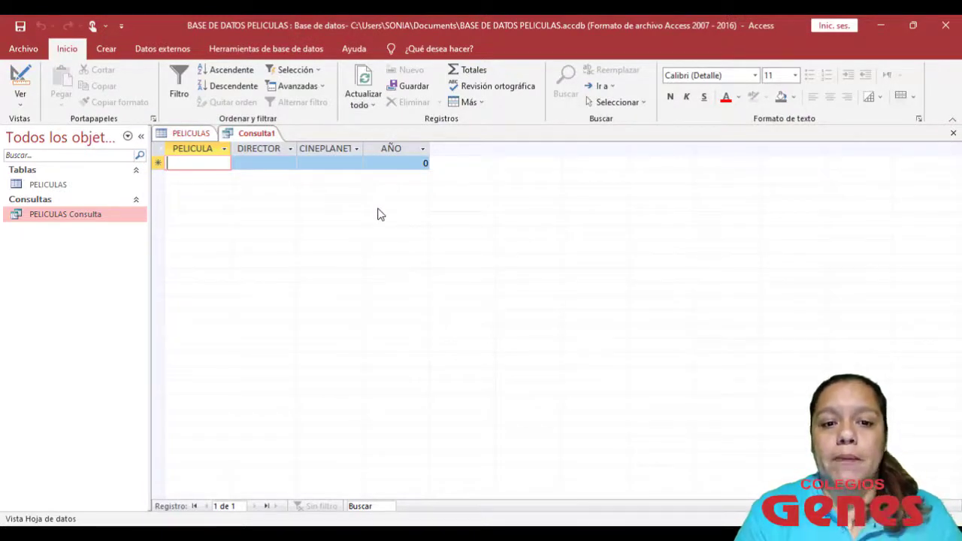
pyautogui.click(20, 107)
pyautogui.click(51, 190)
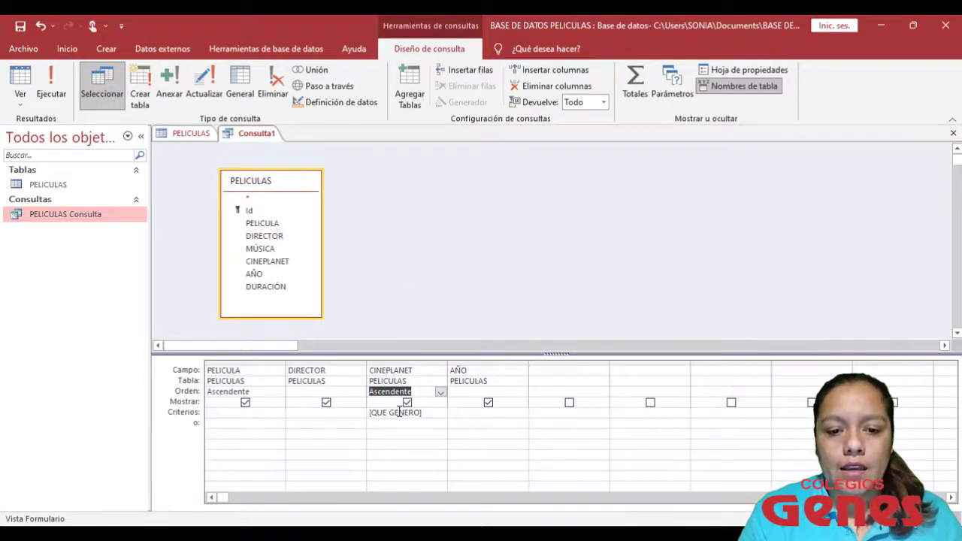
# Run the query with ACCIÓN as the value of the QUE GENERO parameter.
pyautogui.click(51, 94)
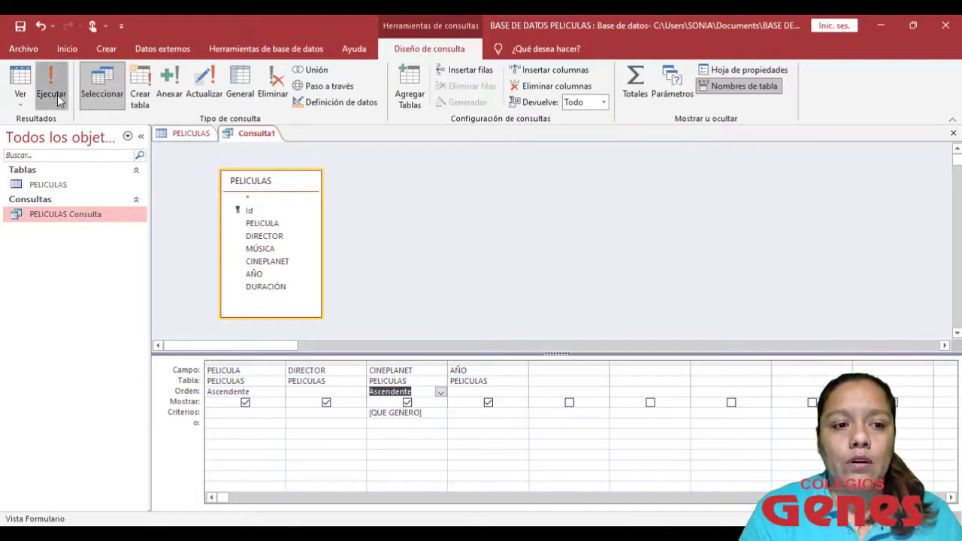
pyautogui.write('ACCIÓN')
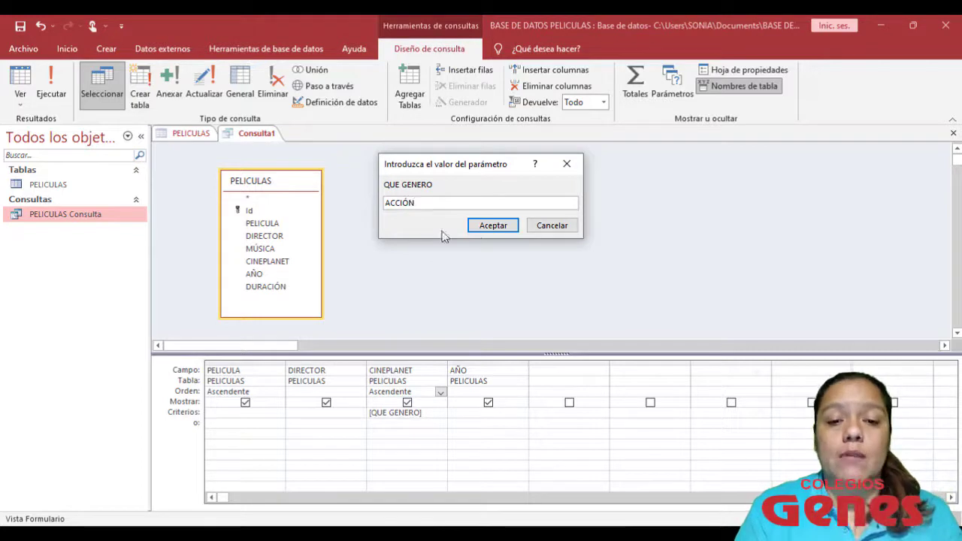
pyautogui.click(482, 227)
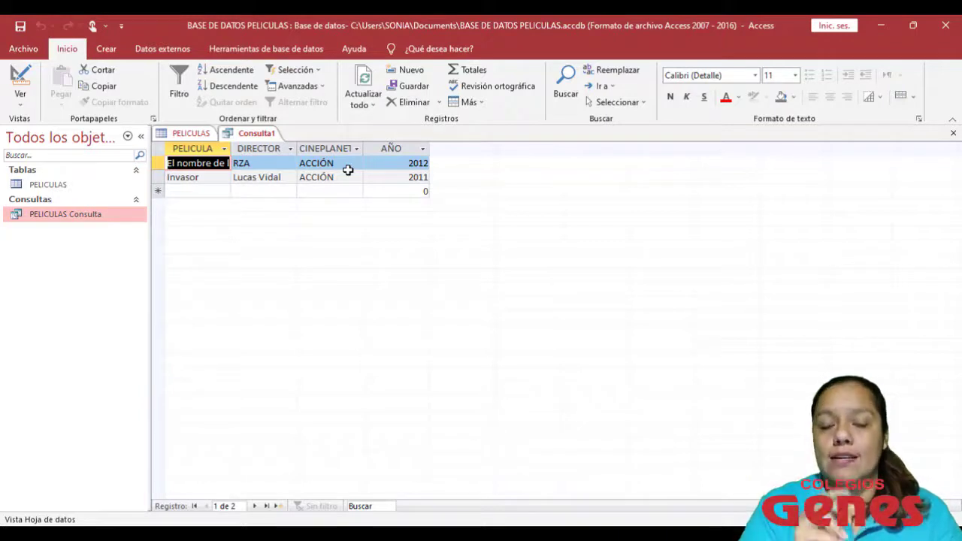
# Return to Design view and run the query again with ANIMACIÓN as the value of the QUE GENERO parameter.
pyautogui.click(19, 96)
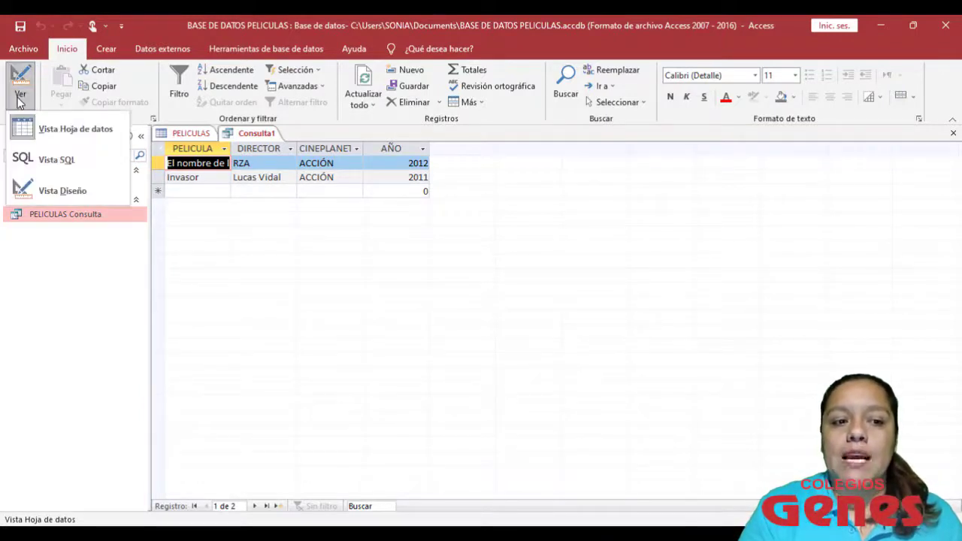
pyautogui.click(60, 191)
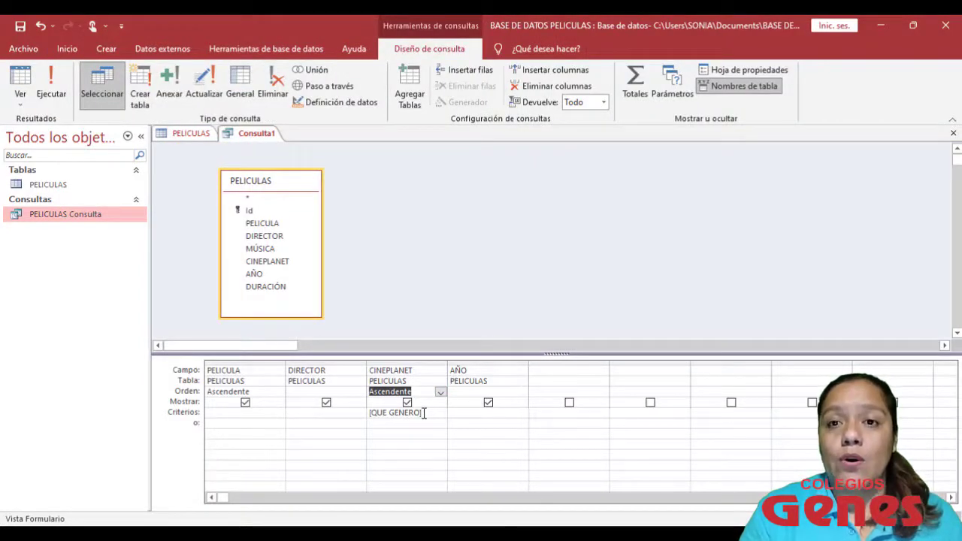
pyautogui.click(51, 83)
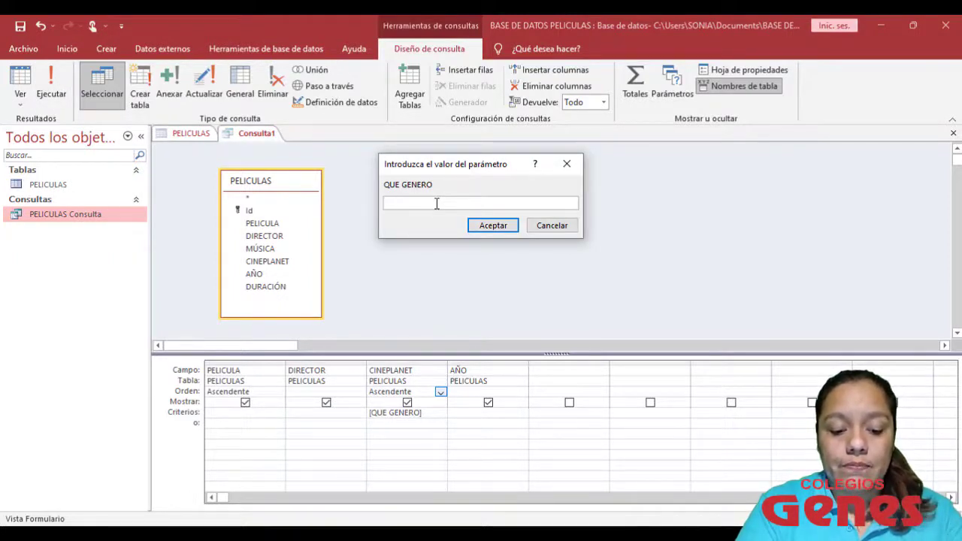
pyautogui.write('A')
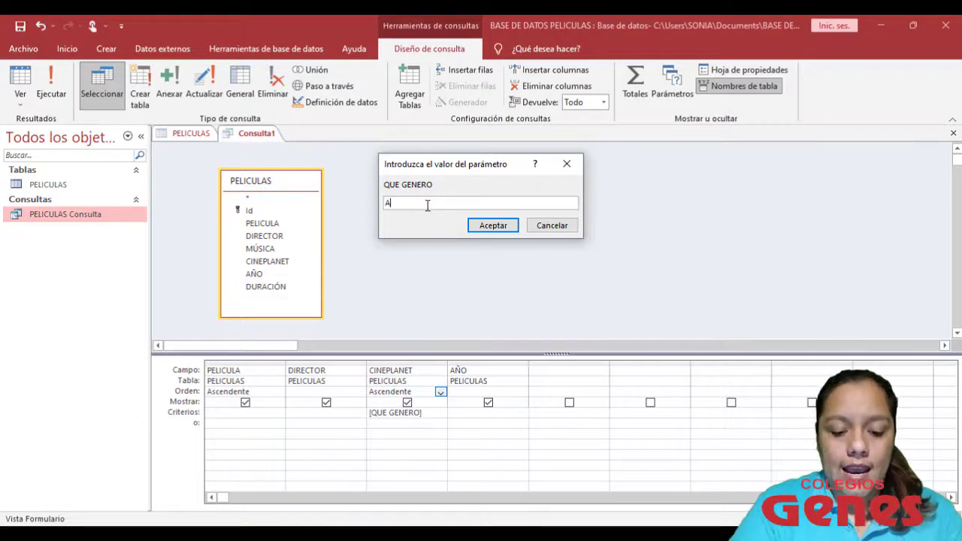
pyautogui.write('NIMACIÓN')
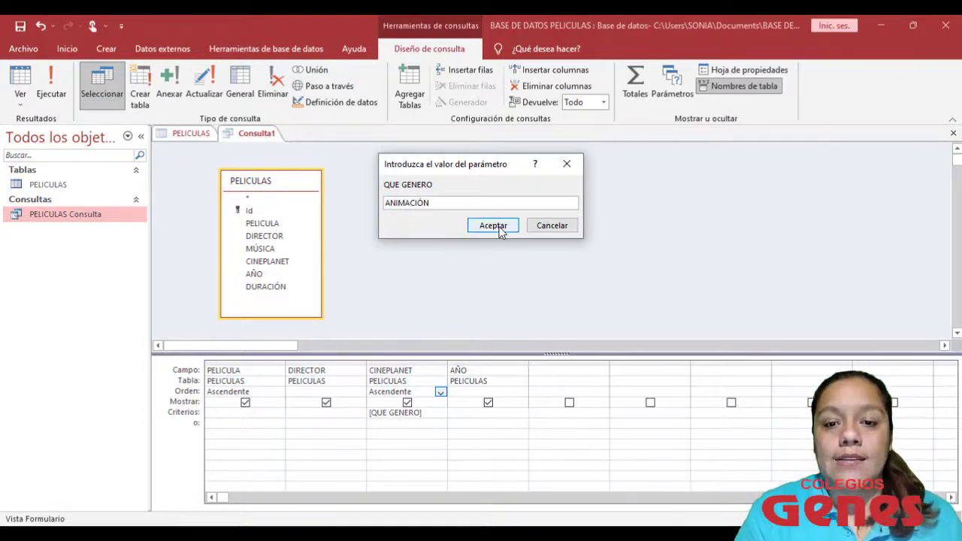
pyautogui.click(497, 225)
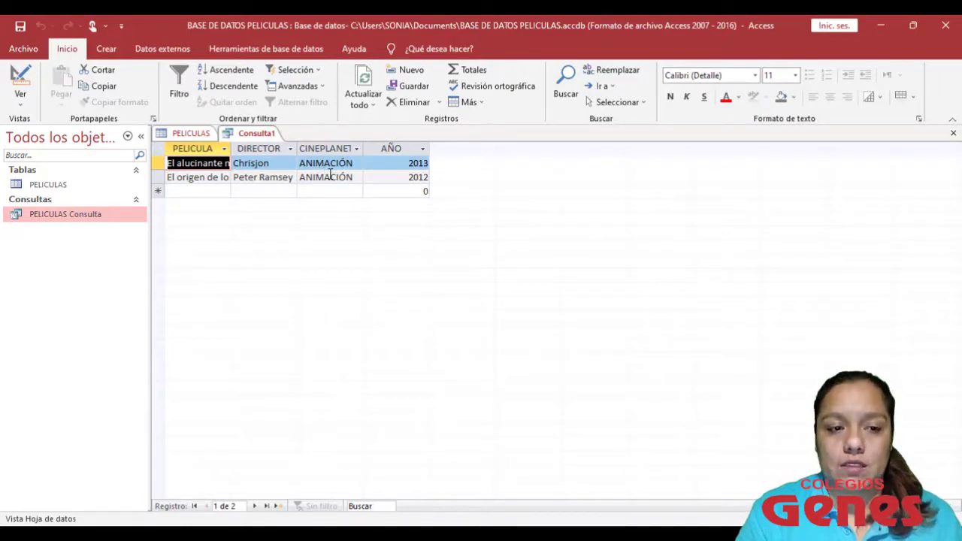
# Show the query in SQL view and select its whole SELECT statement for examination.
pyautogui.click(21, 105)
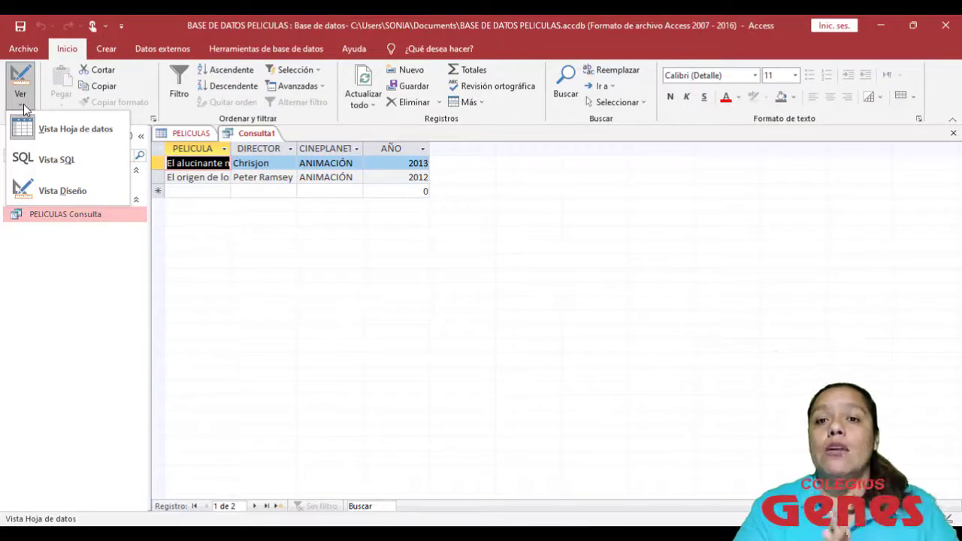
pyautogui.click(57, 131)
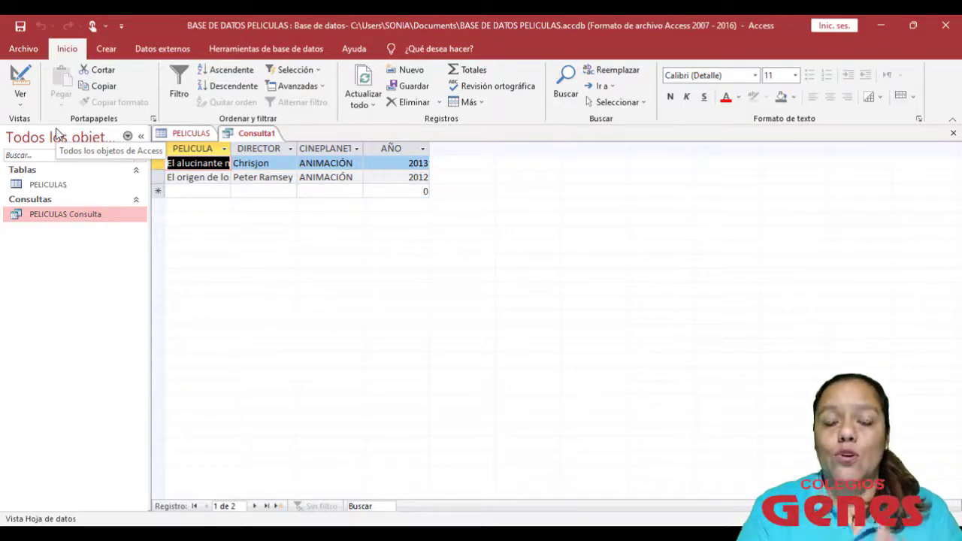
pyautogui.click(21, 95)
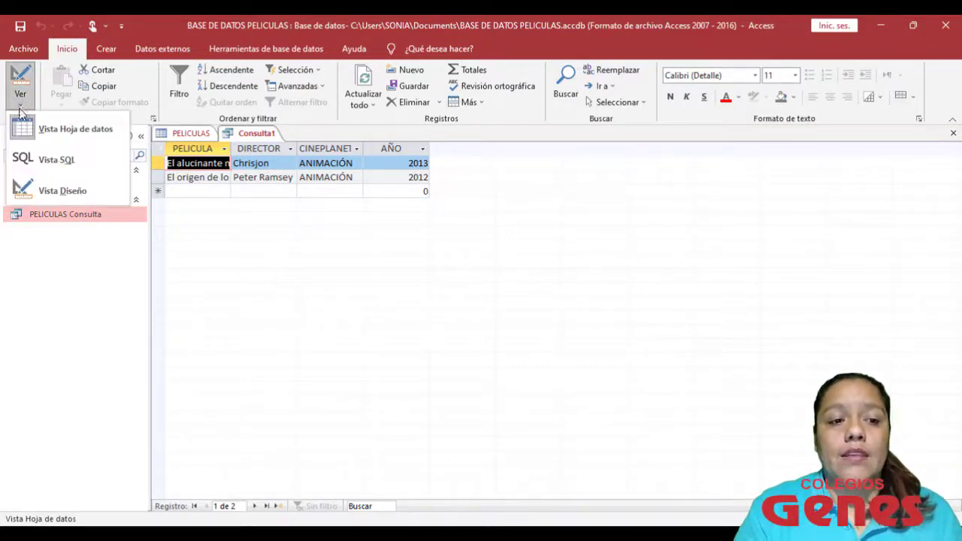
pyautogui.click(29, 163)
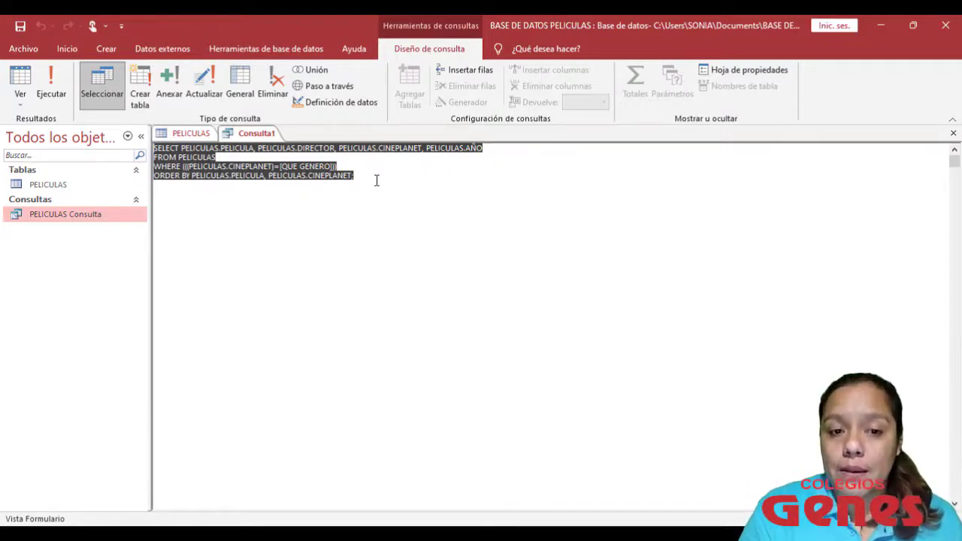
pyautogui.moveTo(354, 176); pyautogui.dragTo(151, 146)
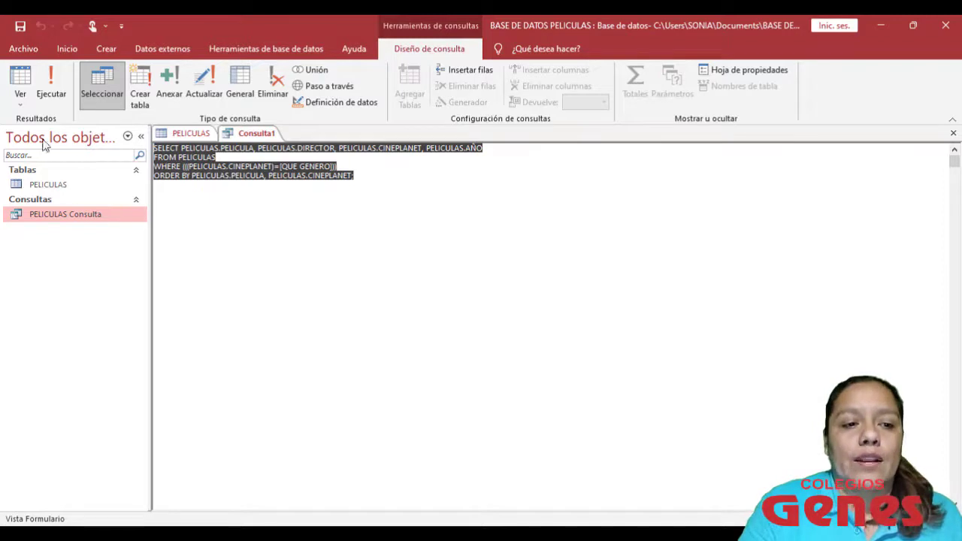
# Switch back to Design view and delete the parameter criterion from the CINEPLANET column.
pyautogui.click(19, 98)
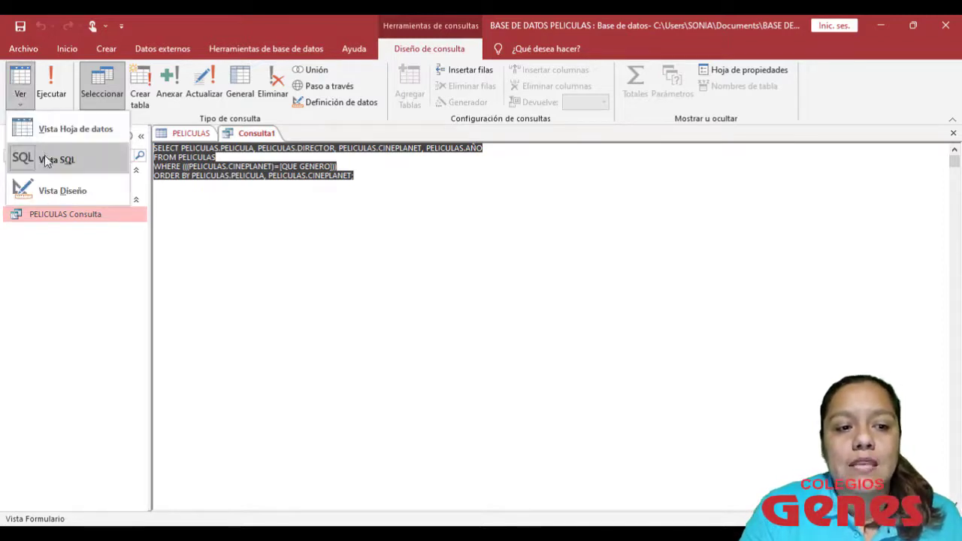
pyautogui.click(47, 190)
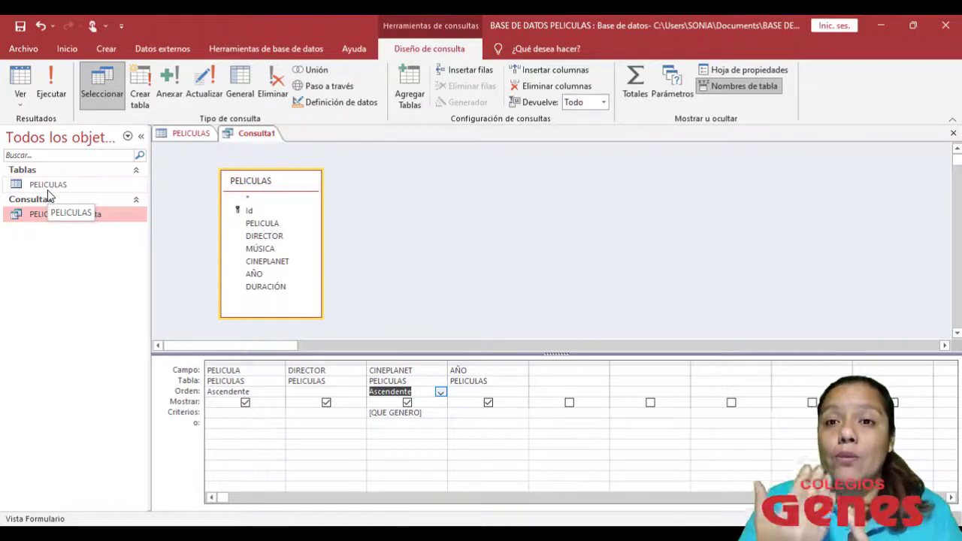
pyautogui.click(53, 89)
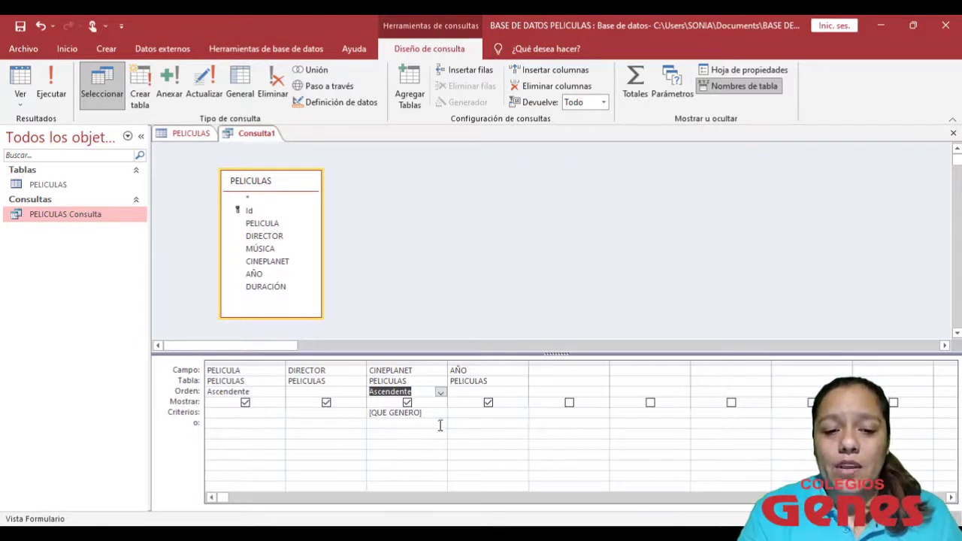
pyautogui.moveTo(426, 413); pyautogui.dragTo(368, 412)
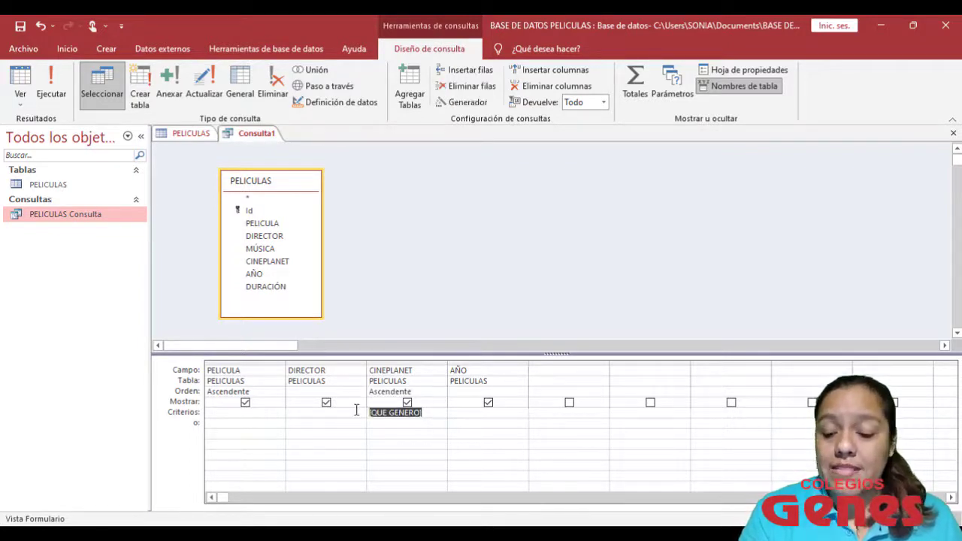
pyautogui.press('Delete')
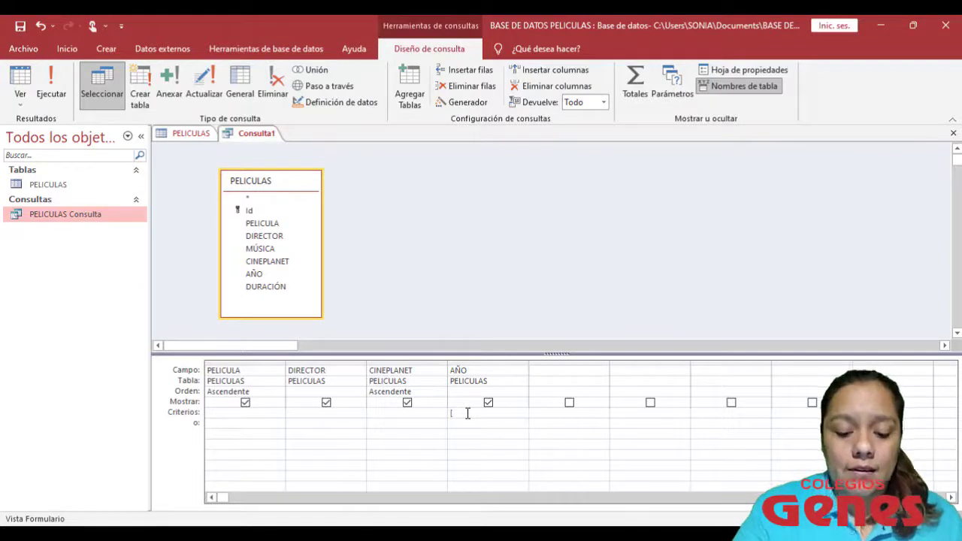
# Set the AÑO column's criterion to the parameter prompt [ESCRIBA EL AÑO].
pyautogui.write('ESCRIB')
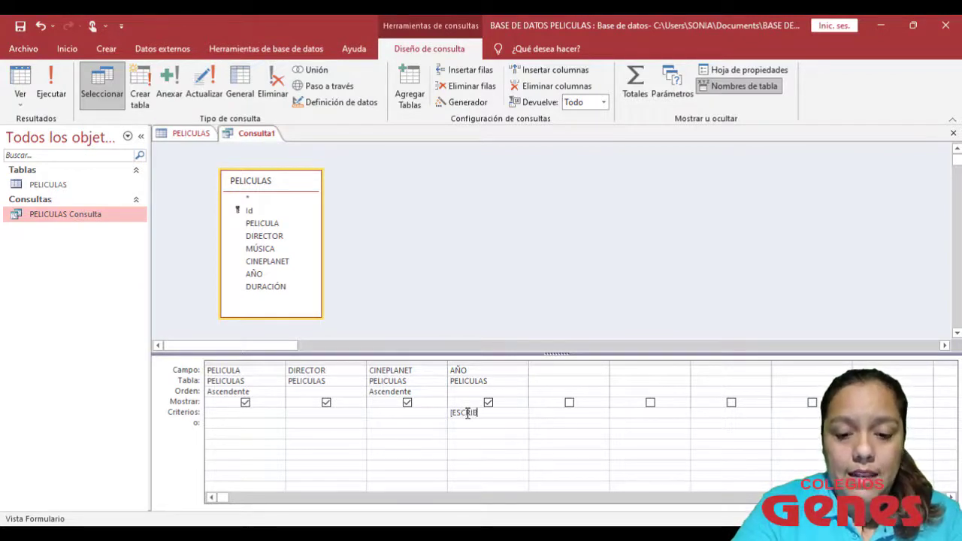
pyautogui.write('A EL AÑO')
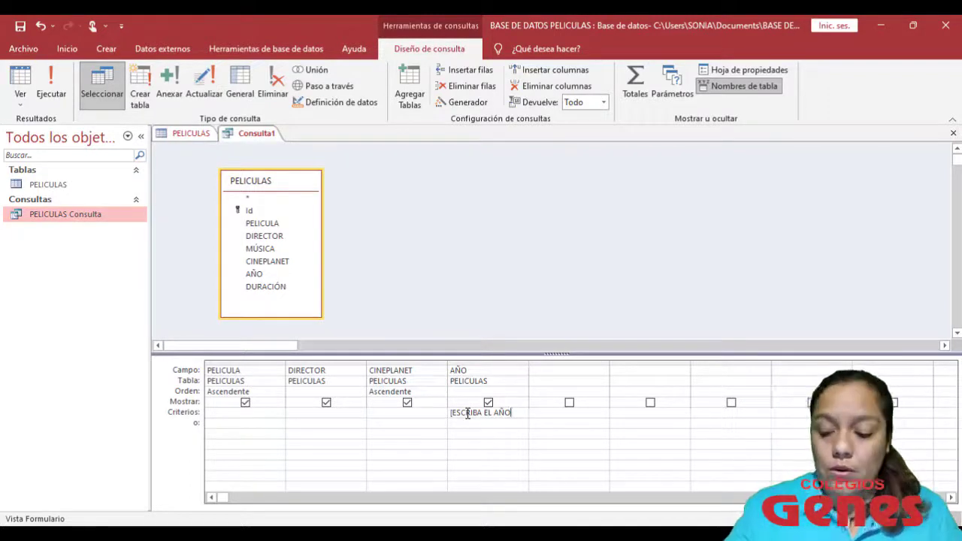
pyautogui.write(']')
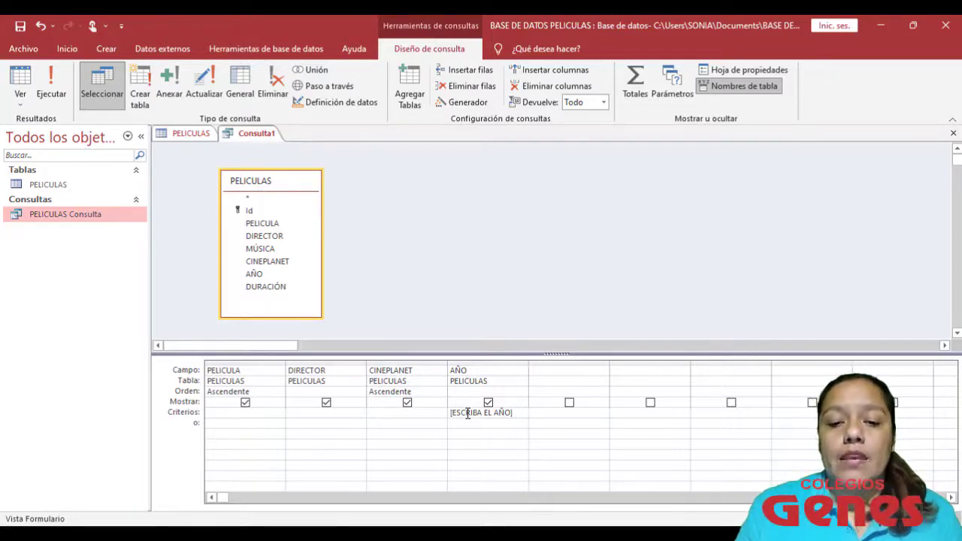
# Run the query with 2012 as the value of the ESCRIBA EL AÑO parameter.
pyautogui.click(52, 84)
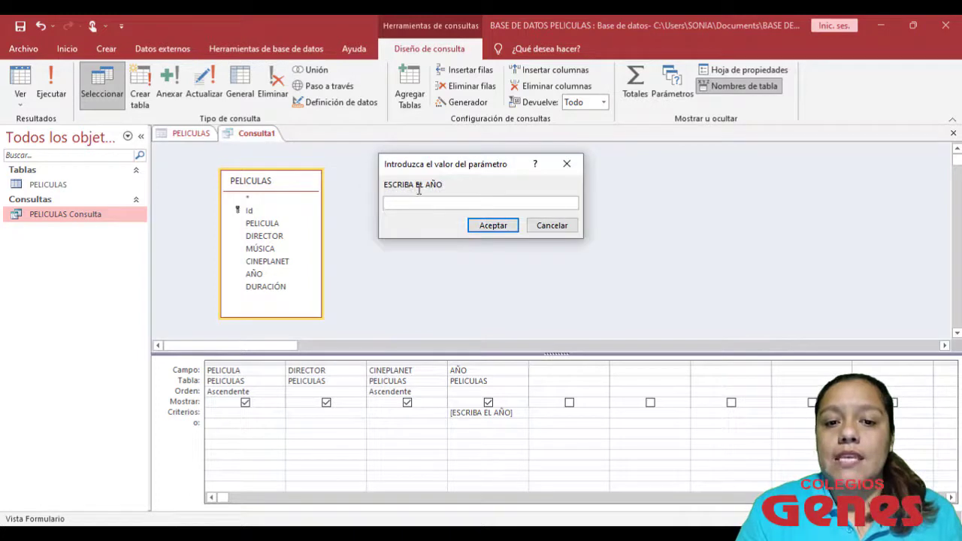
pyautogui.write('2012')
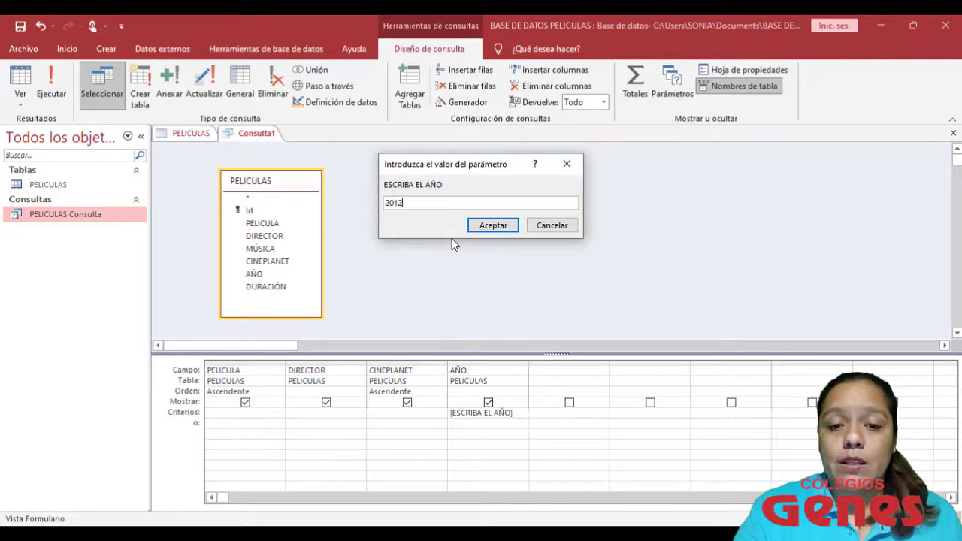
pyautogui.click(493, 226)
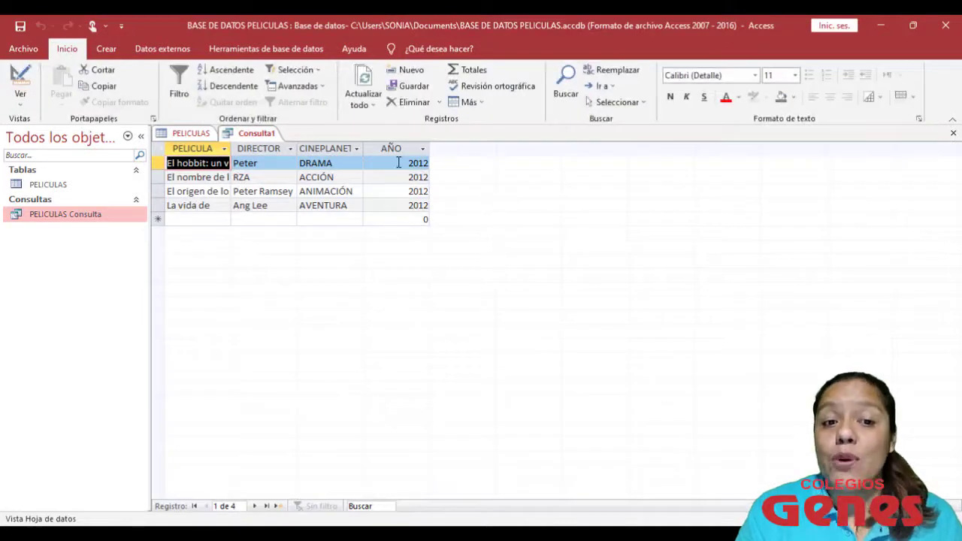
# Return to Design view and add the criterion como A* to the PELICULA column.
pyautogui.click(21, 105)
pyautogui.click(30, 197)
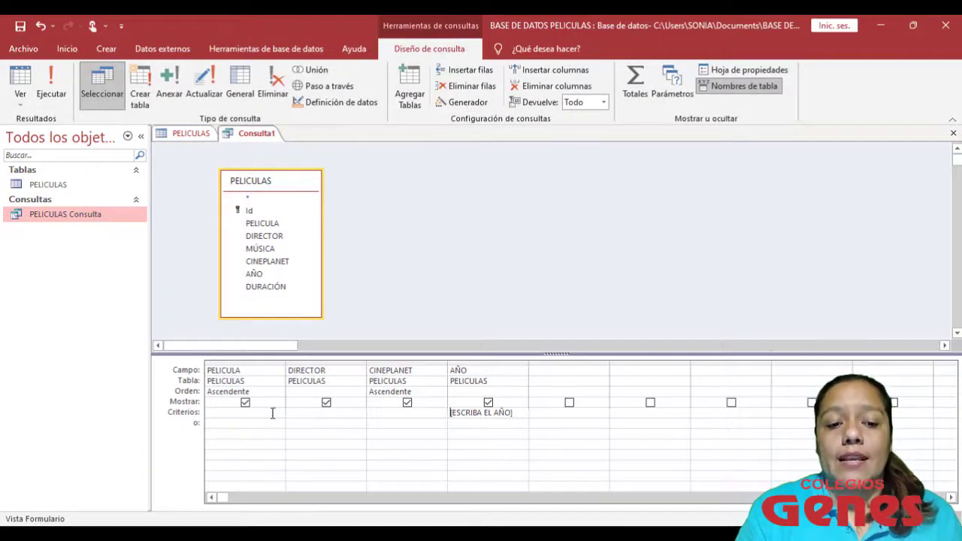
pyautogui.click(274, 412)
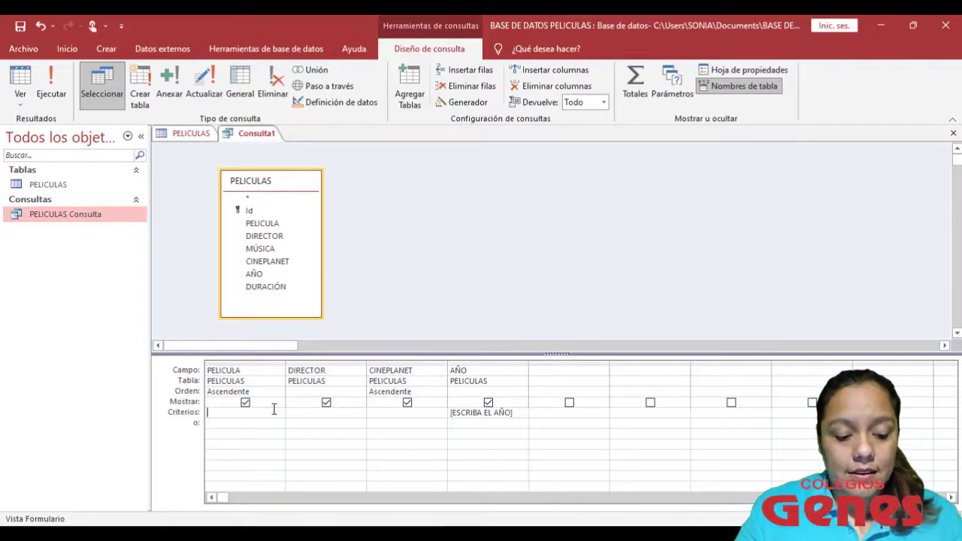
pyautogui.write('como ')
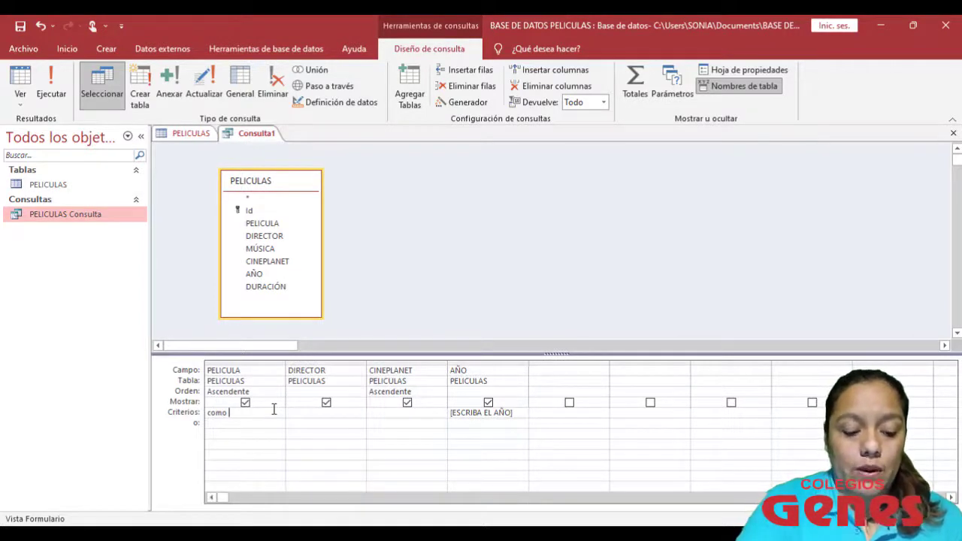
pyautogui.write('A')
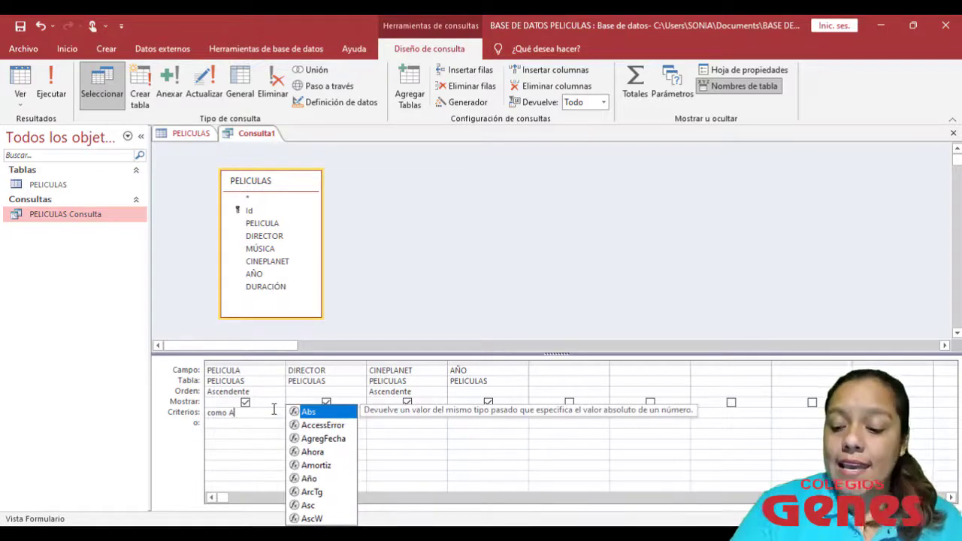
pyautogui.write('*')
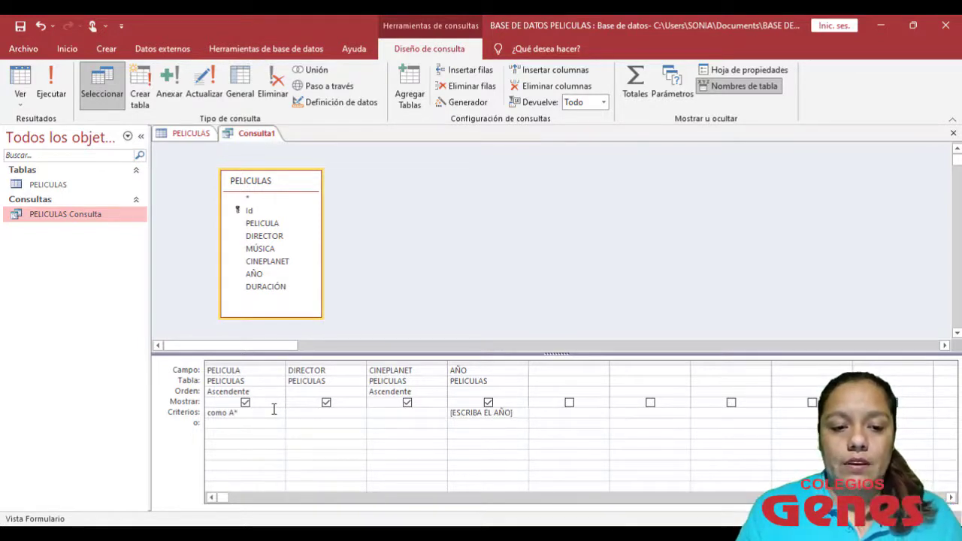
# Run the combined title and year query for 2012 and check the movie titles in the PELICULAS table.
pyautogui.click(50, 89)
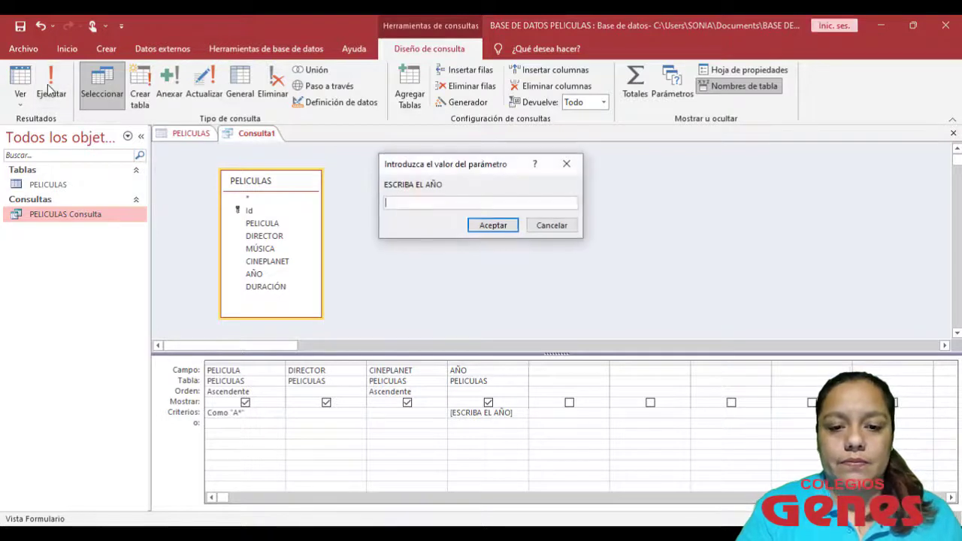
pyautogui.write('2')
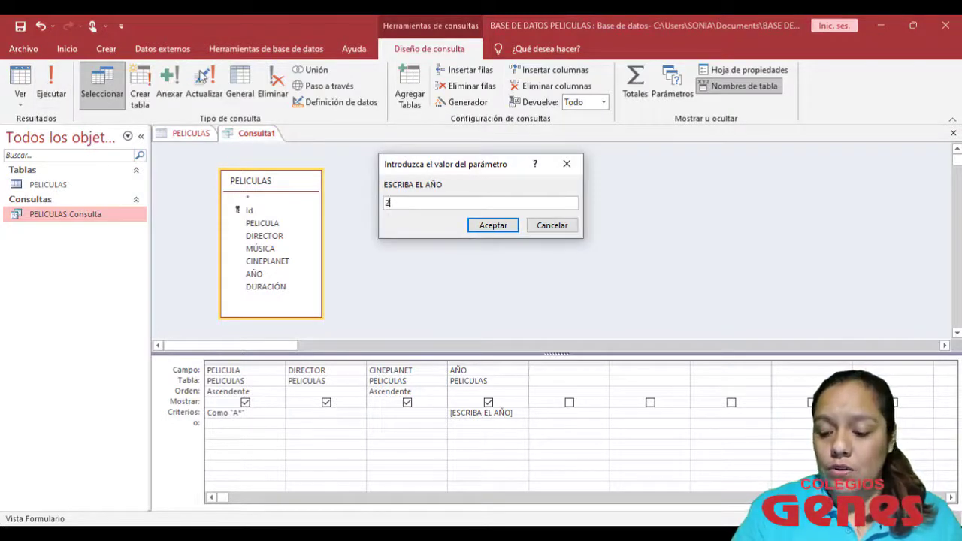
pyautogui.write('012')
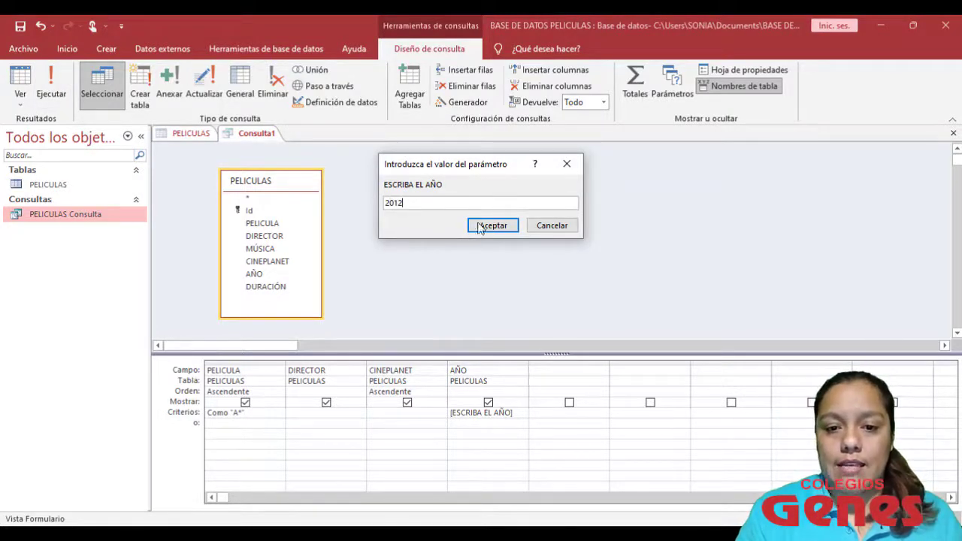
pyautogui.click(482, 227)
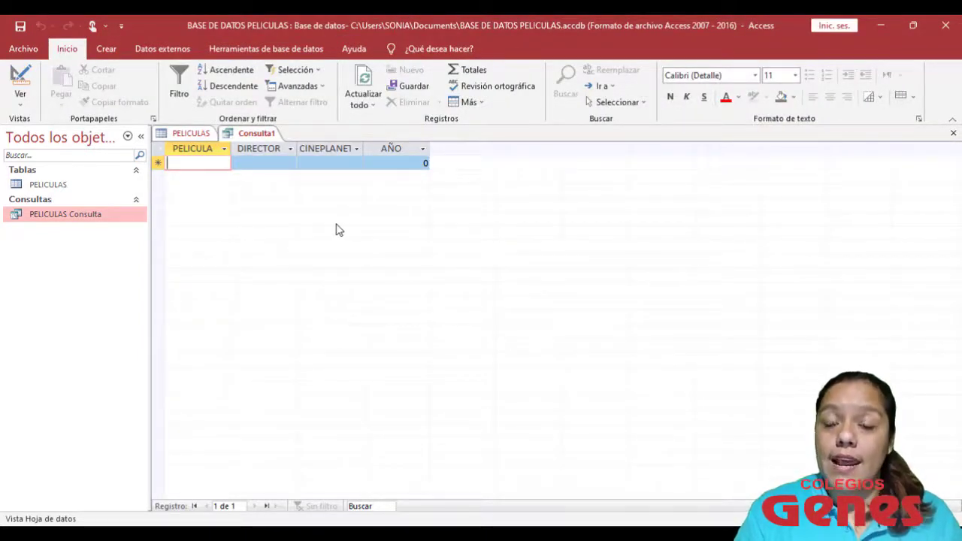
pyautogui.click(191, 135)
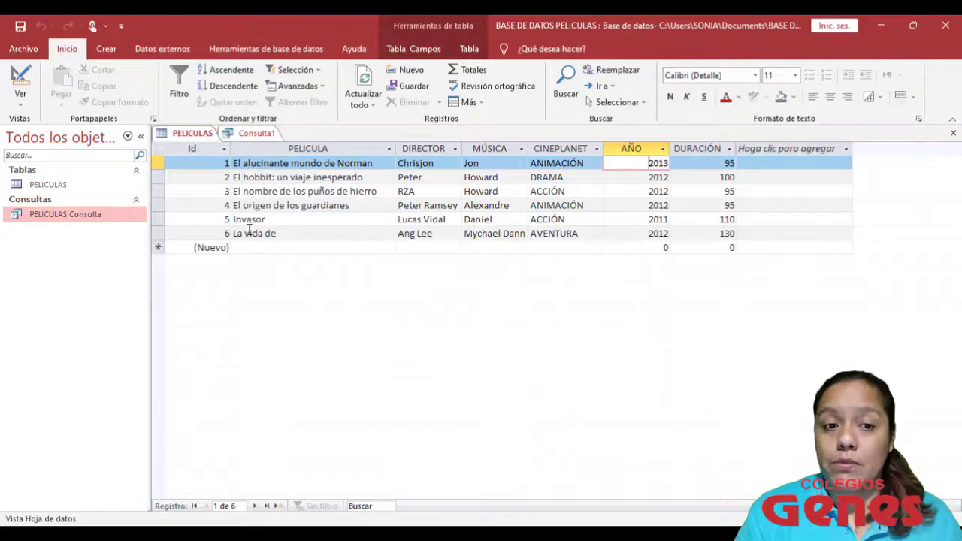
pyautogui.click(250, 134)
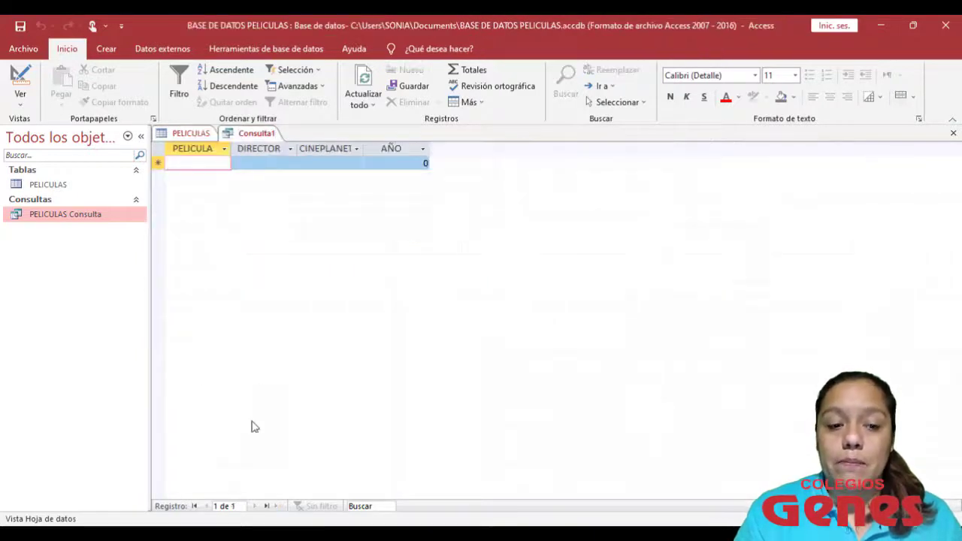
# Return the query to Design view and change the PELICULA column's criterion to Como "E*".
pyautogui.click(20, 100)
pyautogui.click(51, 191)
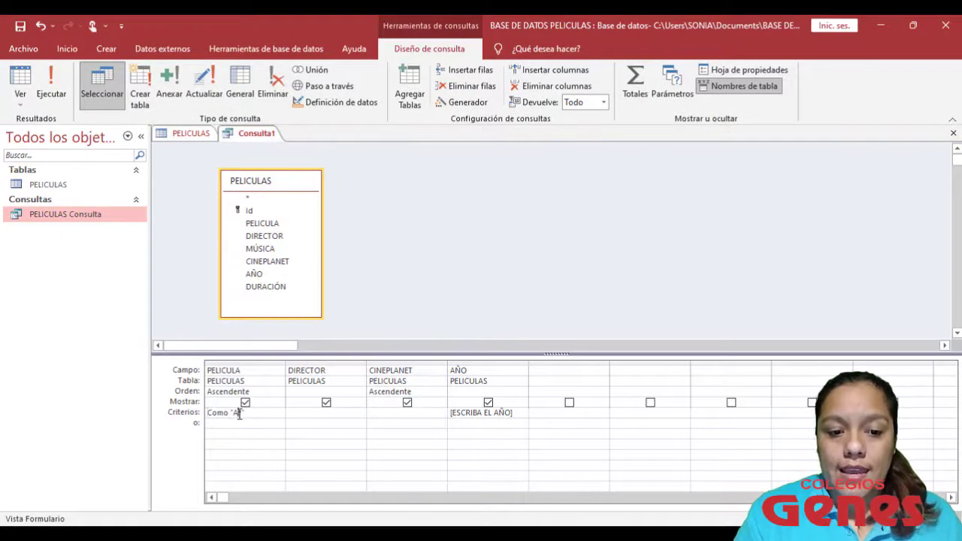
pyautogui.click(239, 414)
pyautogui.press('BackSpace')
pyautogui.write('e')
pyautogui.press('BackSpace')
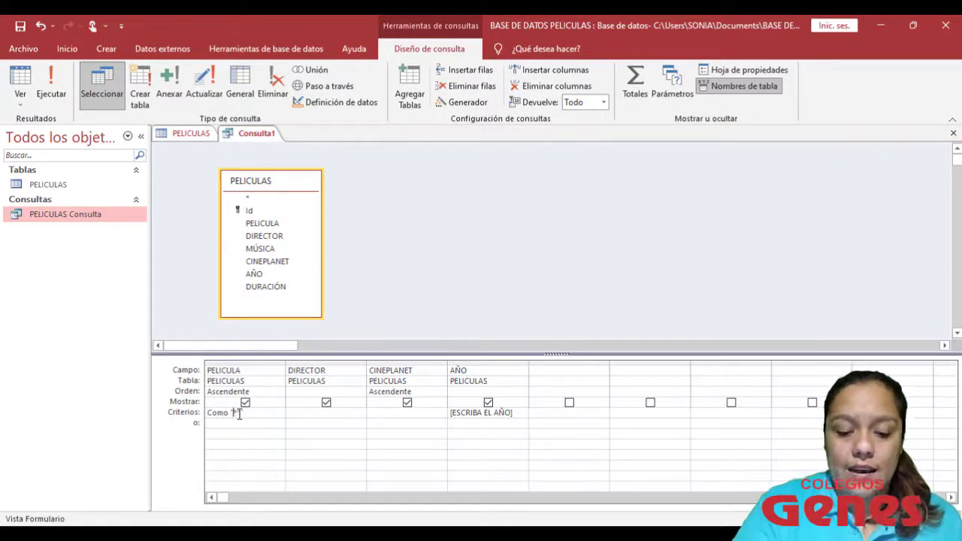
pyautogui.write('E')
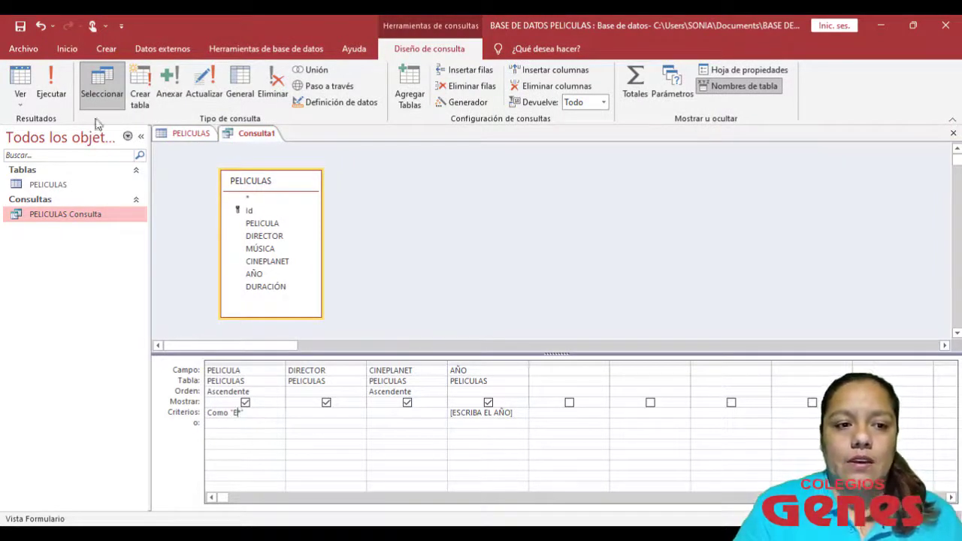
# Run the query for titles starting with E, with 2012 as the year parameter.
pyautogui.click(53, 94)
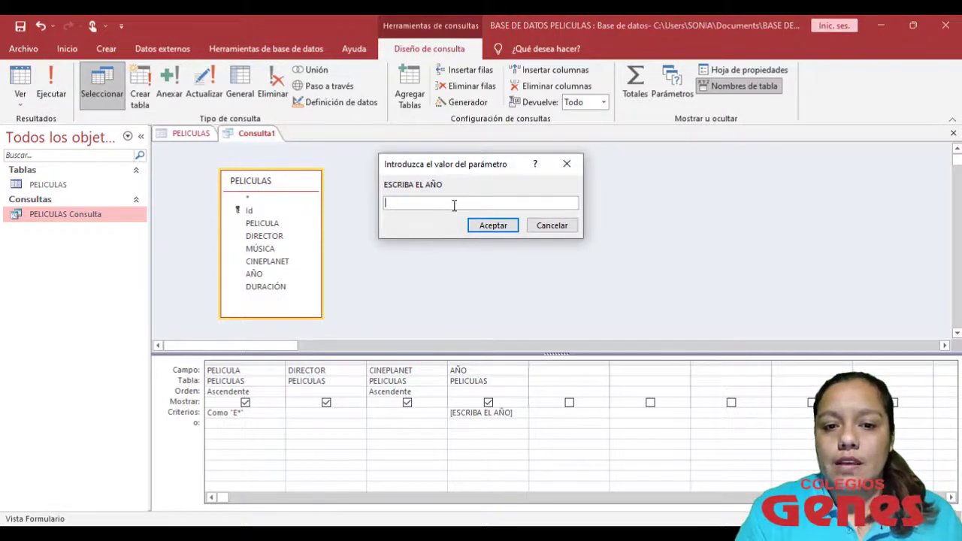
pyautogui.write('2012')
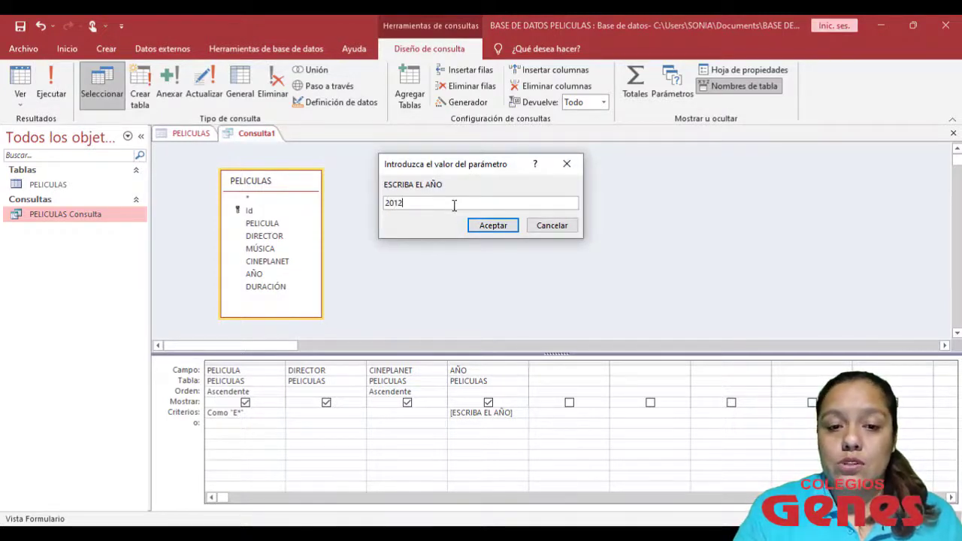
pyautogui.click(505, 229)
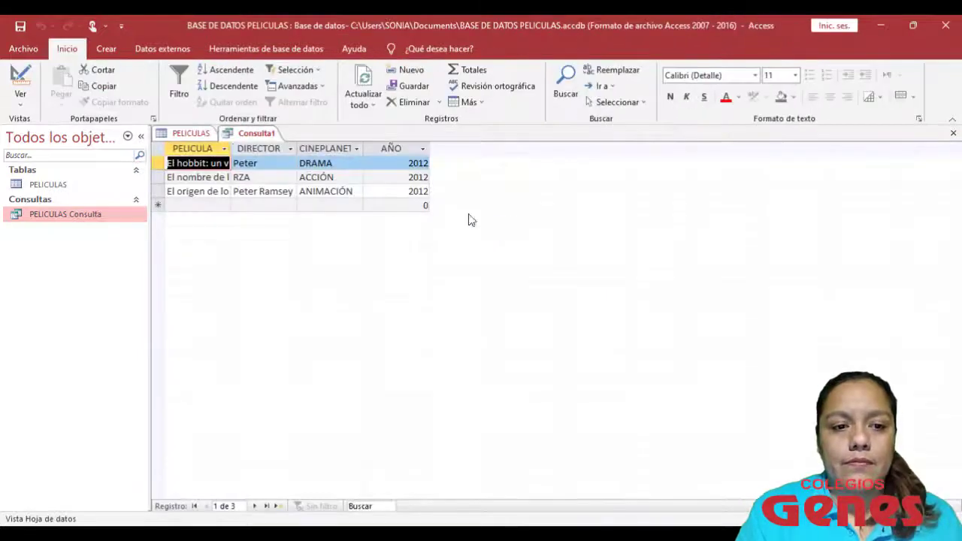